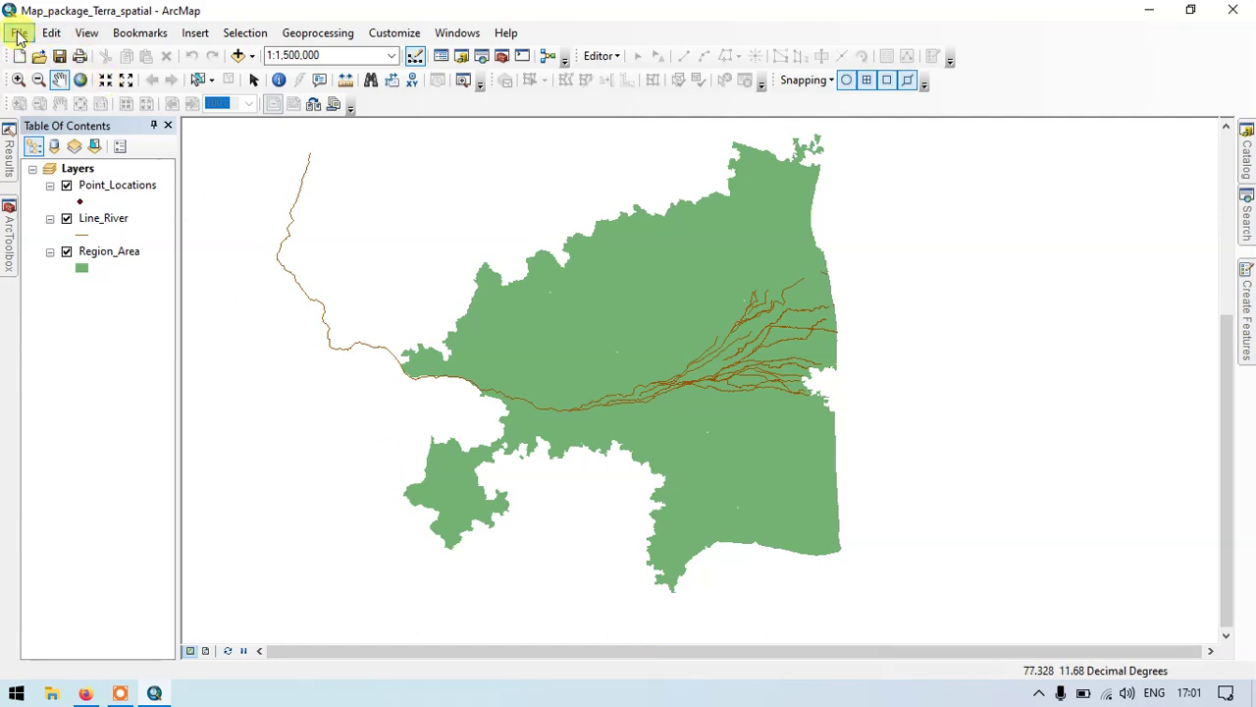
Set the map document title to 'Map package' and the summary to 'creating a map package'.
{"action": "left_click", "coordinate": [17, 33]}
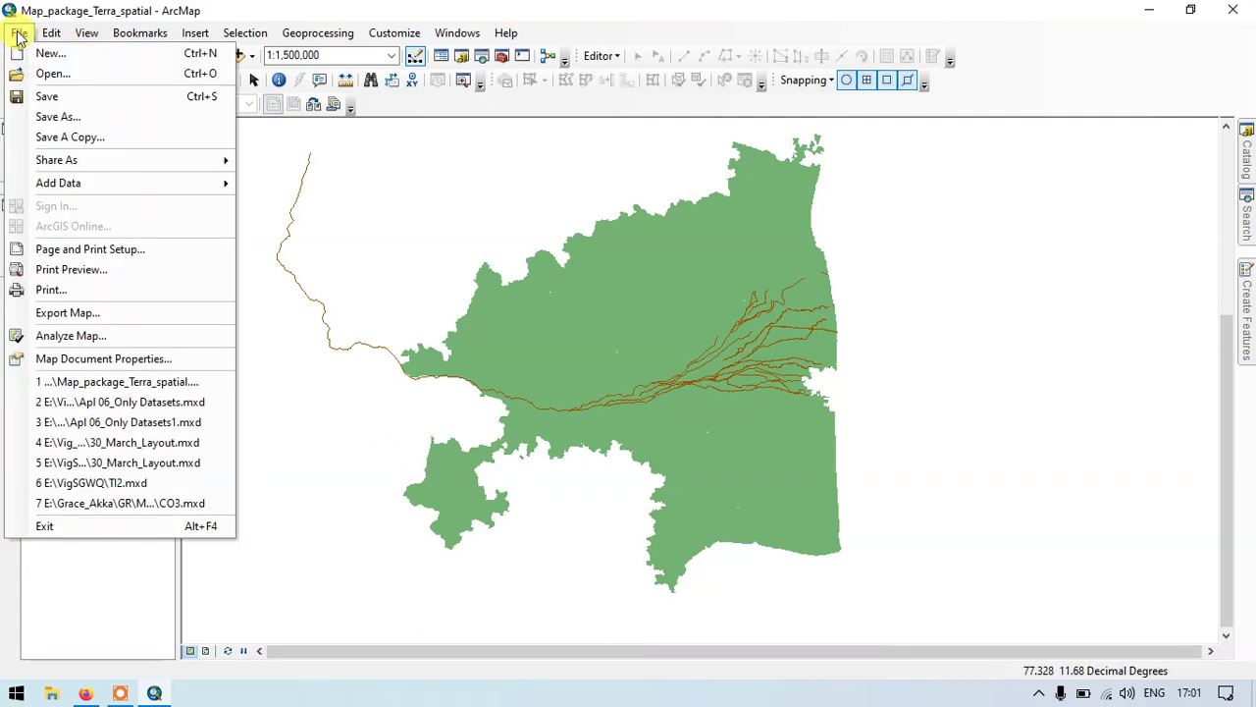
{"action": "left_click", "coordinate": [151, 358]}
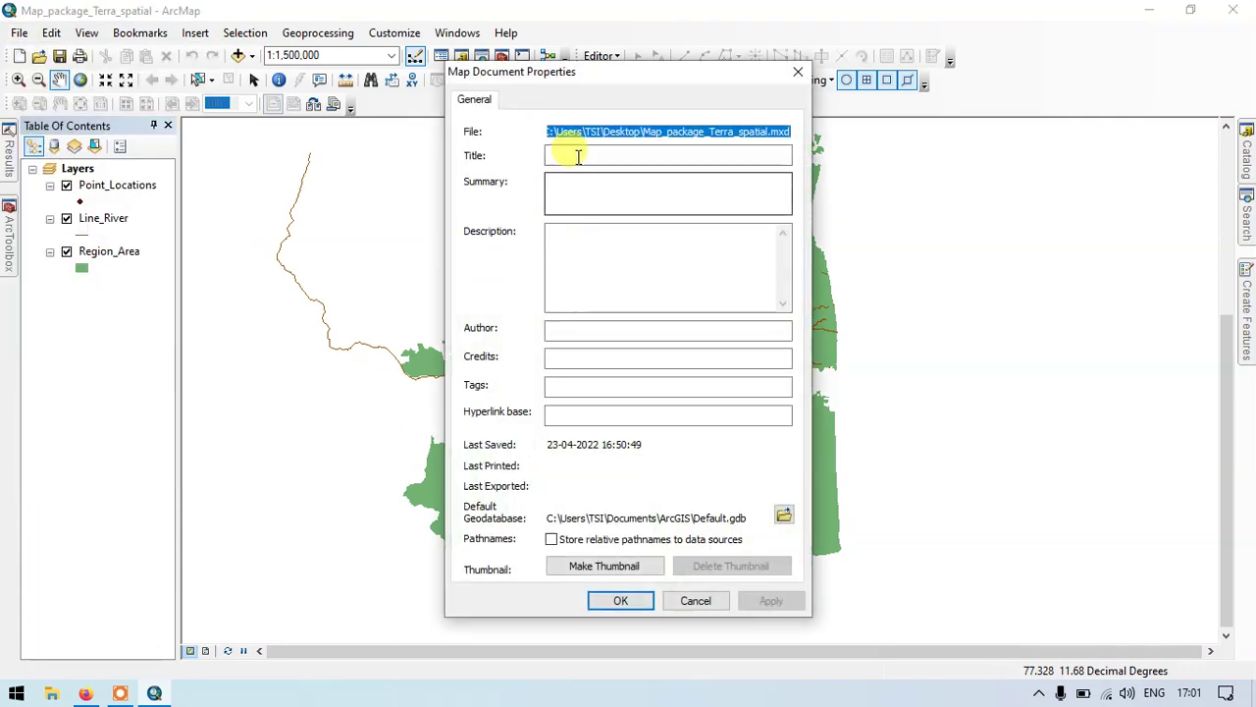
{"action": "left_click", "coordinate": [564, 154]}
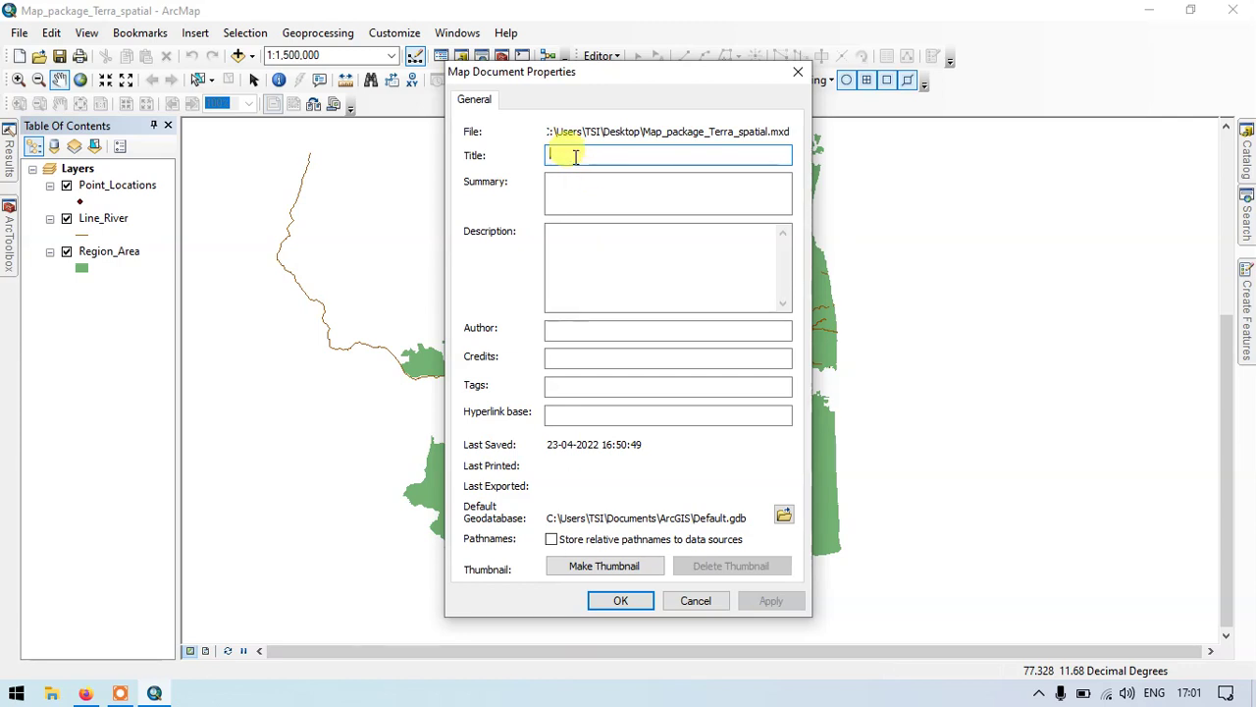
{"action": "type", "text": "Map"}
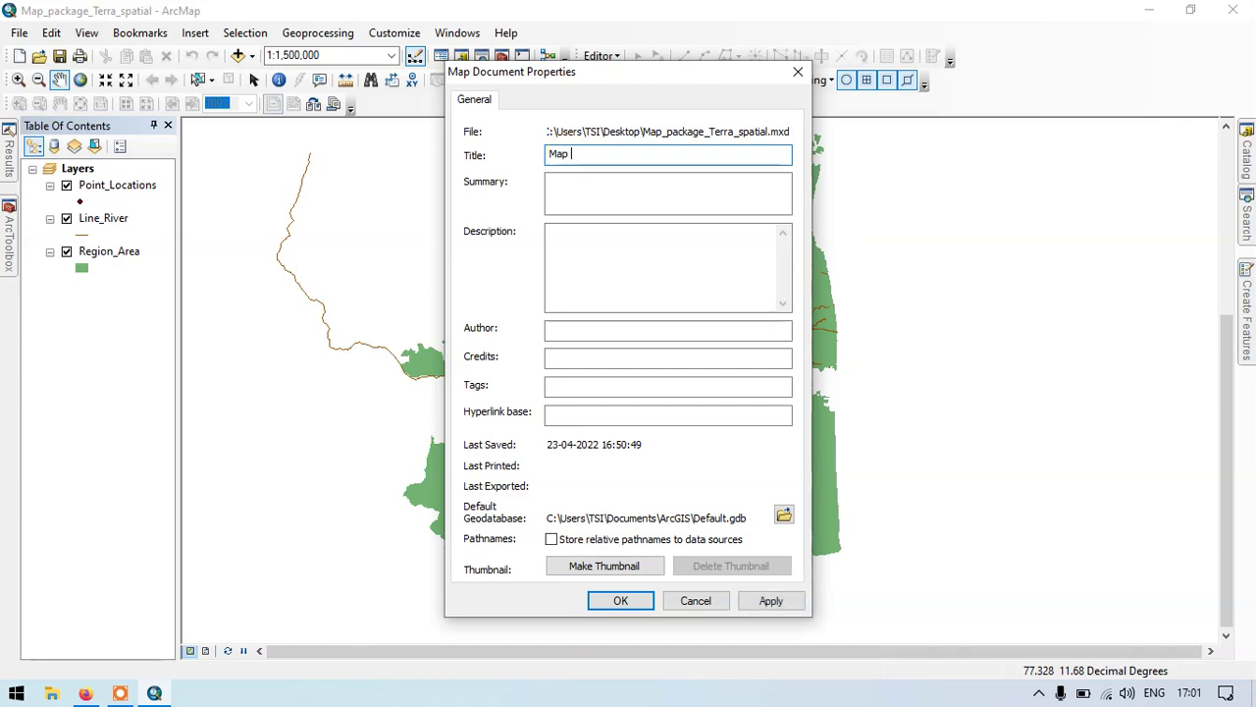
{"action": "type", "text": " package"}
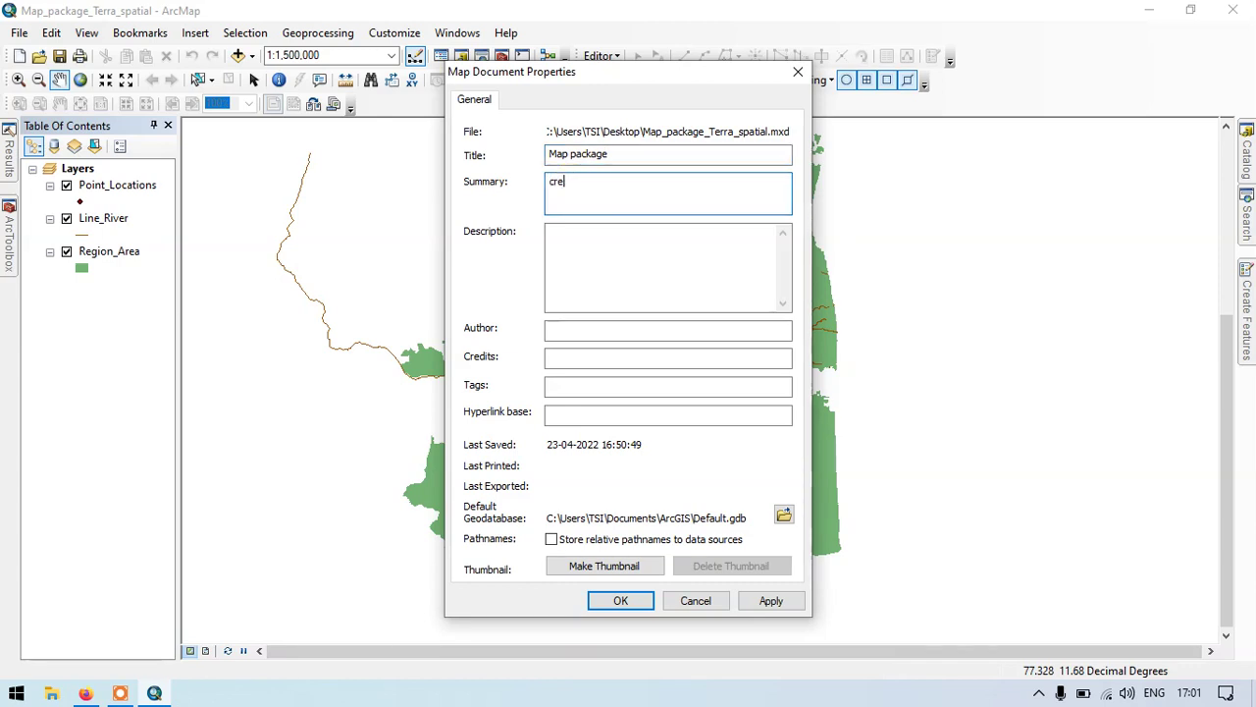
{"action": "type", "text": "atinag"}
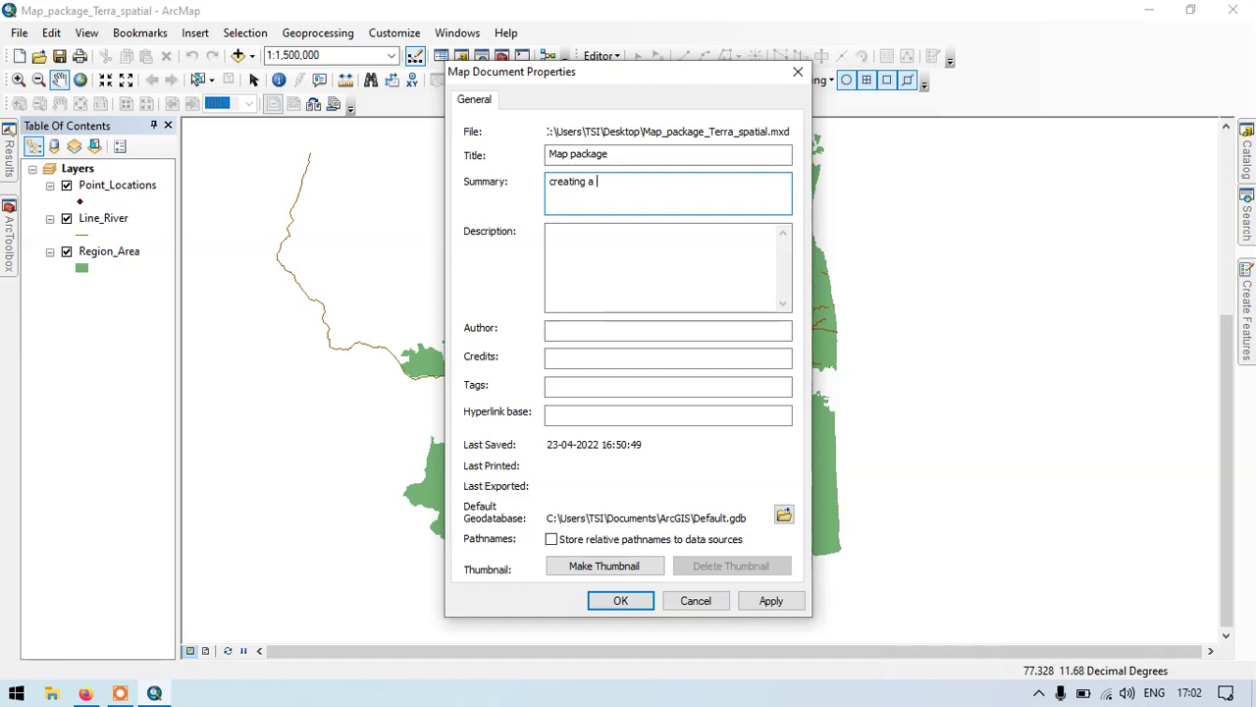
{"action": "type", "text": "a map package"}
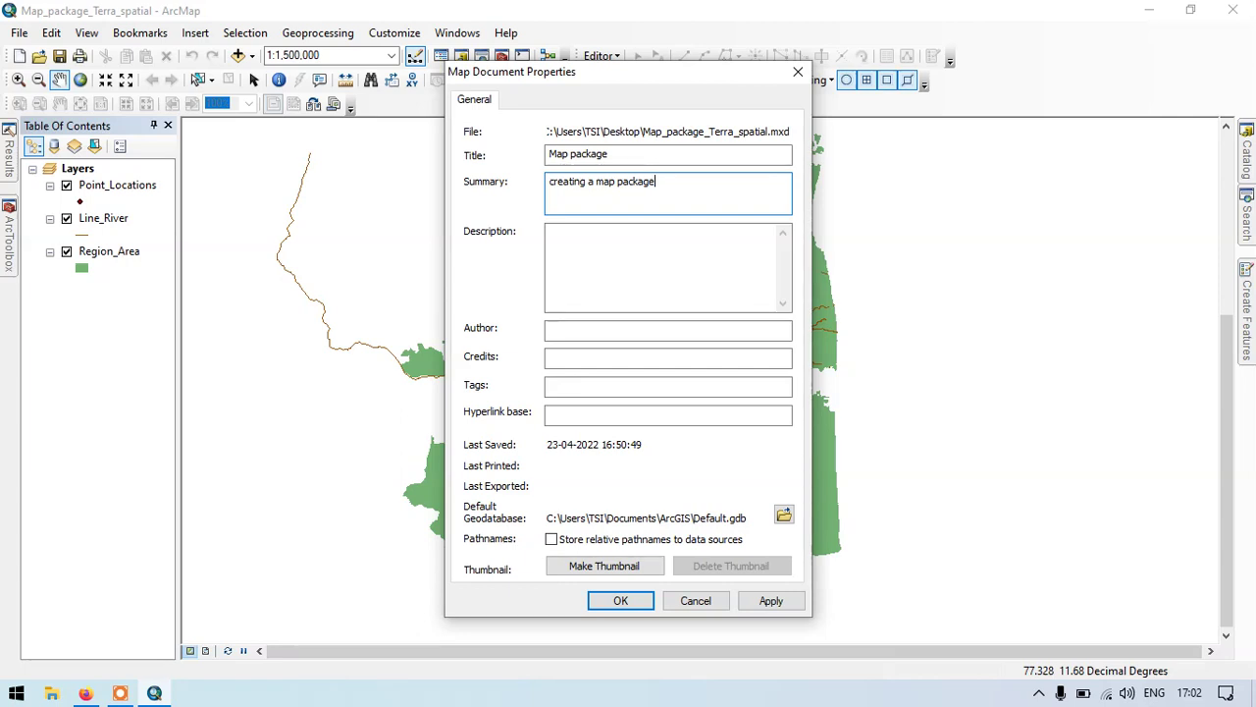
Enter 'creating a map package' as the map document's description.
{"action": "left_click", "coordinate": [570, 232]}
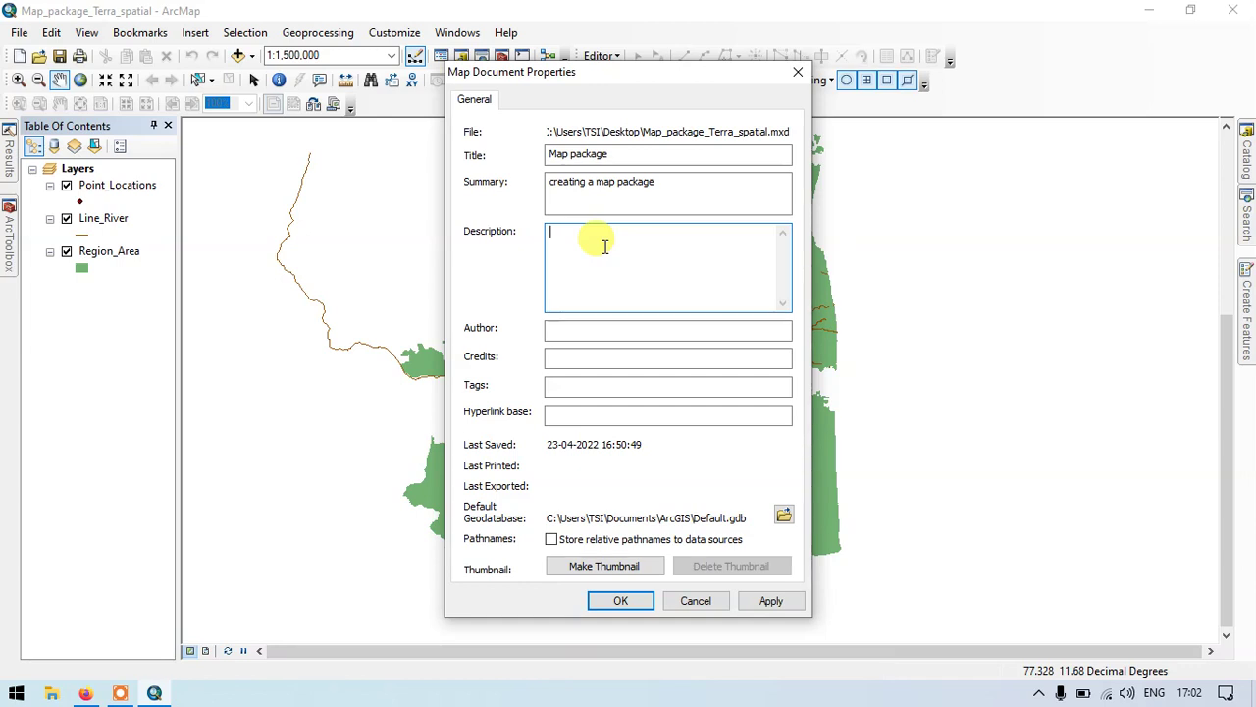
{"action": "type", "text": "cr"}
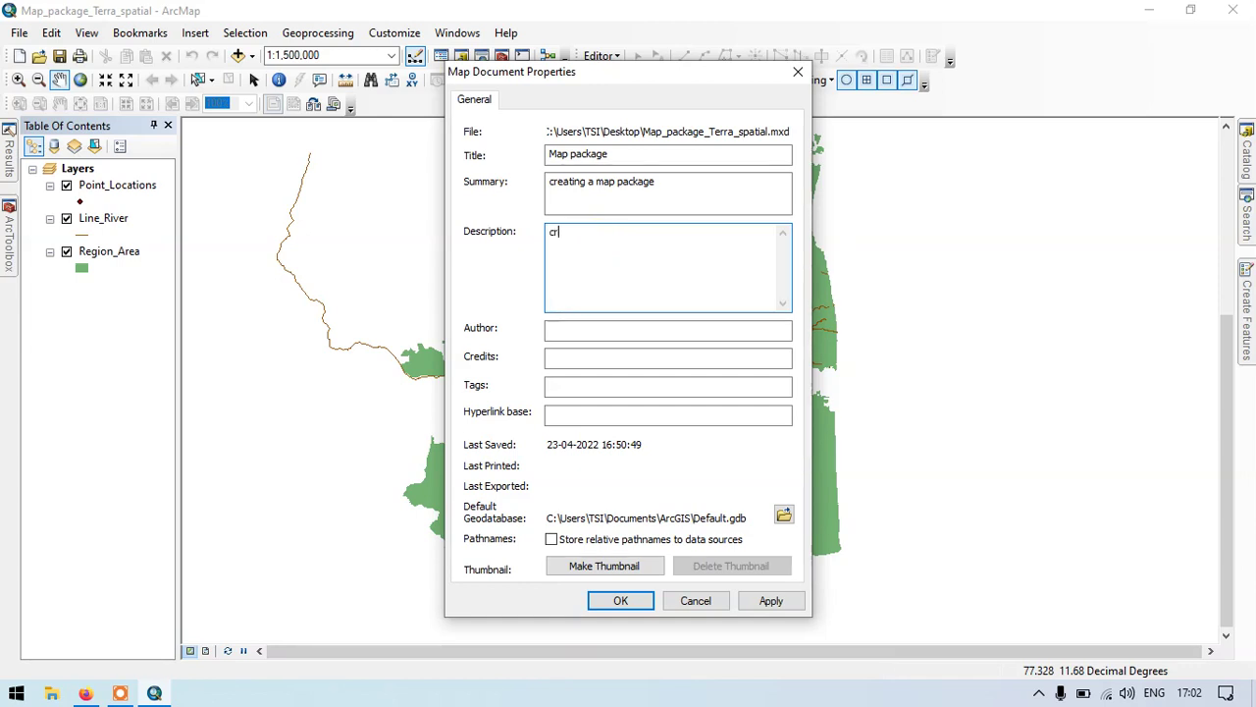
{"action": "type", "text": "eating "}
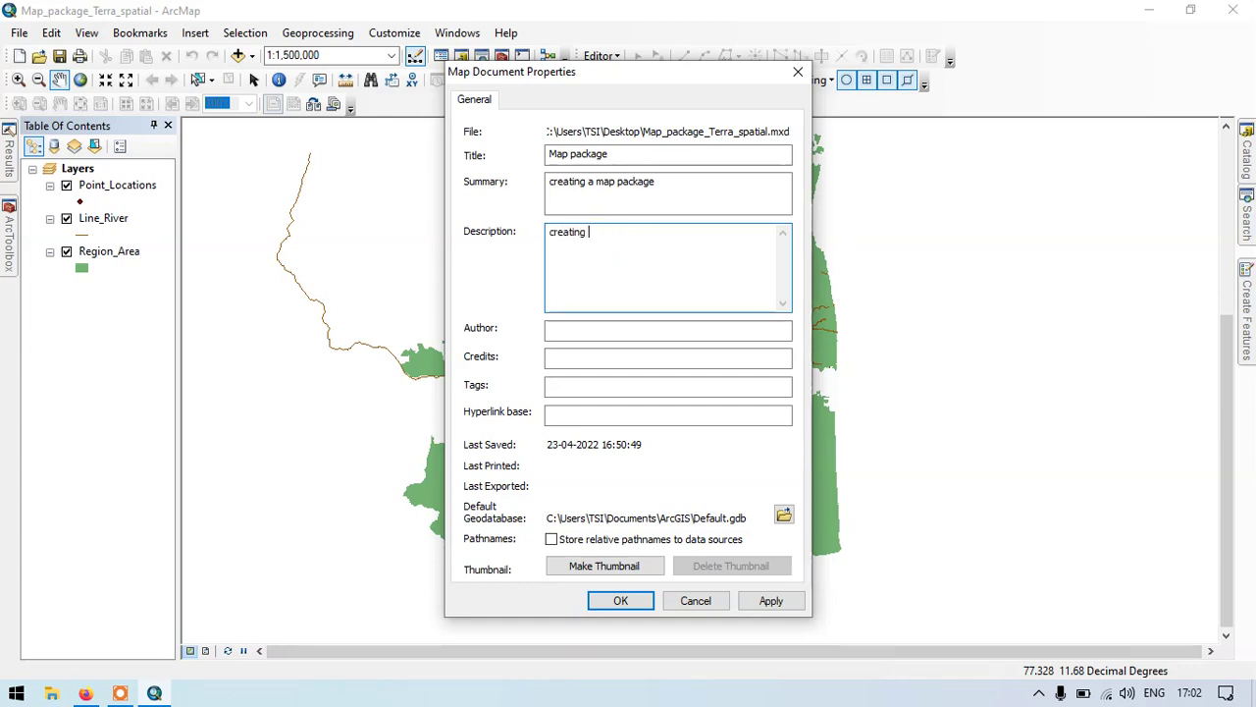
{"action": "type", "text": "a a"}
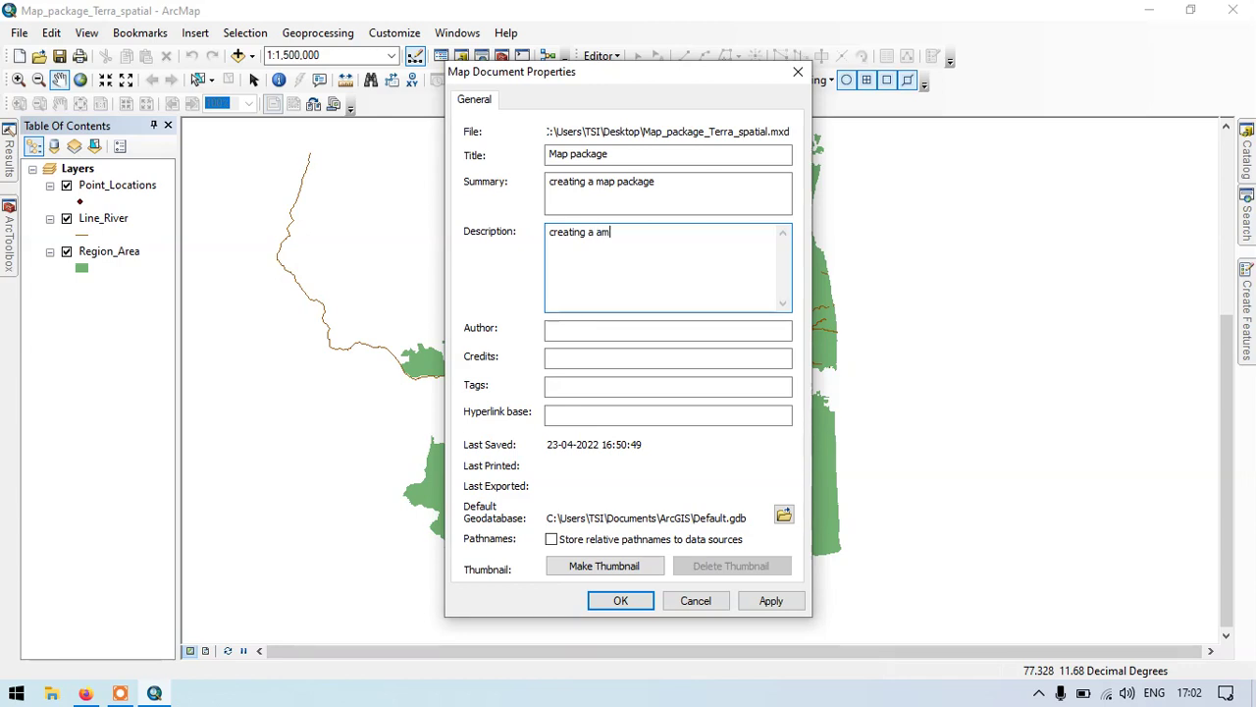
{"action": "key", "text": "BackSpace"}
{"action": "type", "text": "map "}
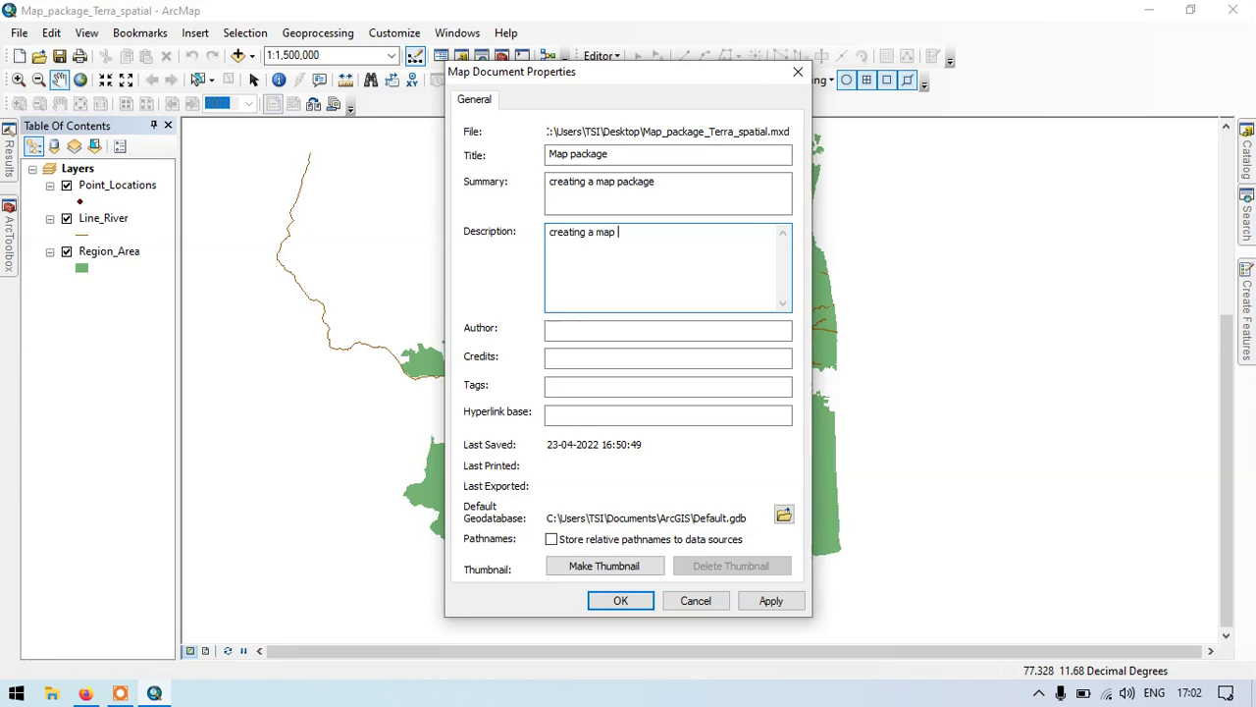
{"action": "type", "text": "package"}
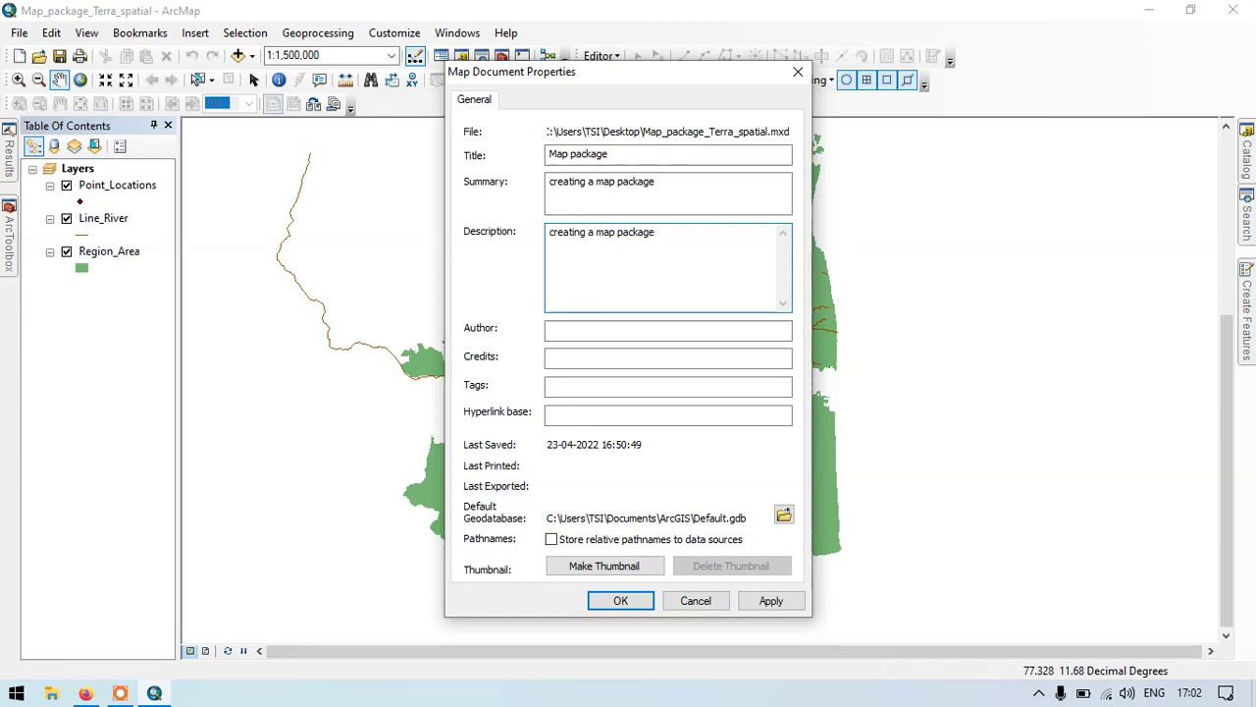
{"action": "left_click", "coordinate": [579, 328]}
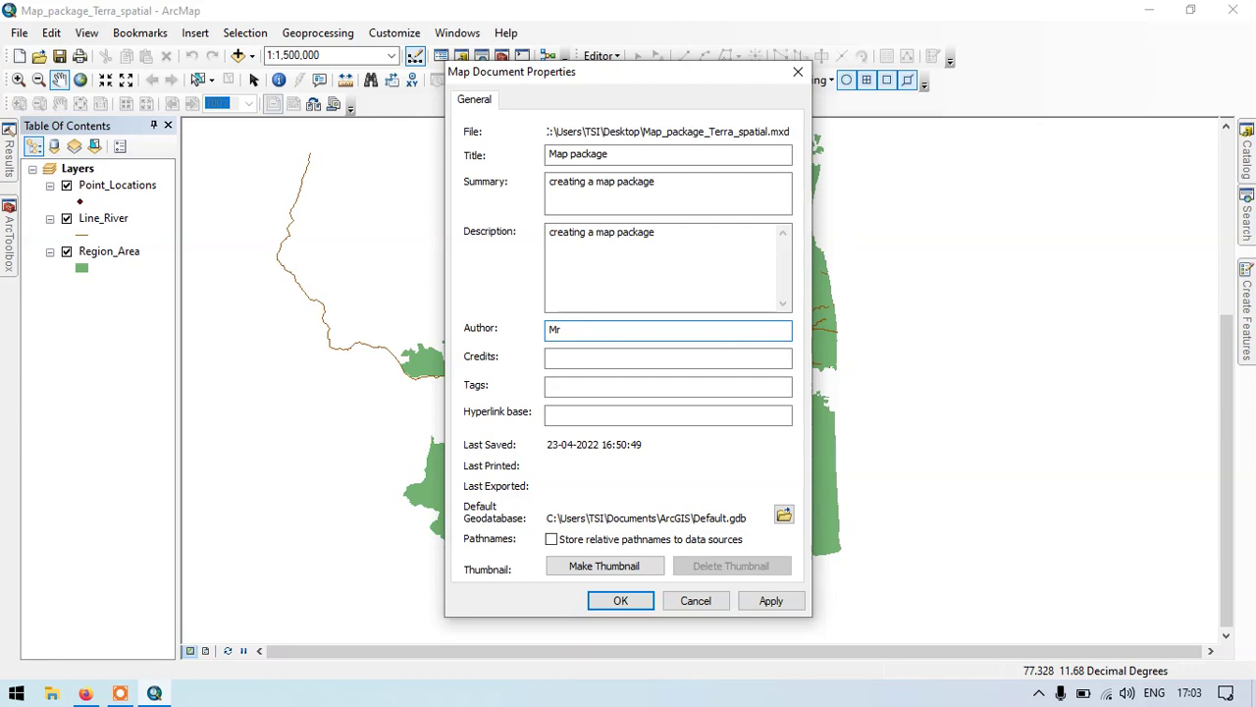
{"action": "type", "text": "Mr.abc"}
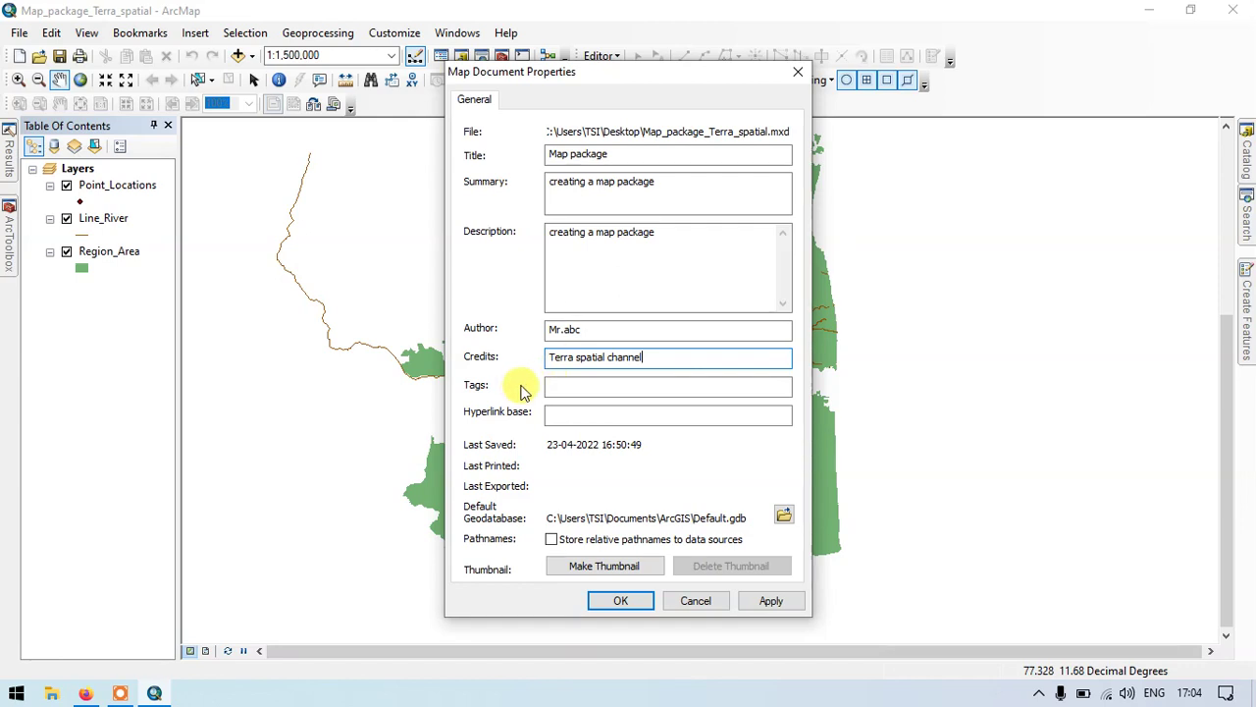
{"action": "left_click", "coordinate": [555, 388]}
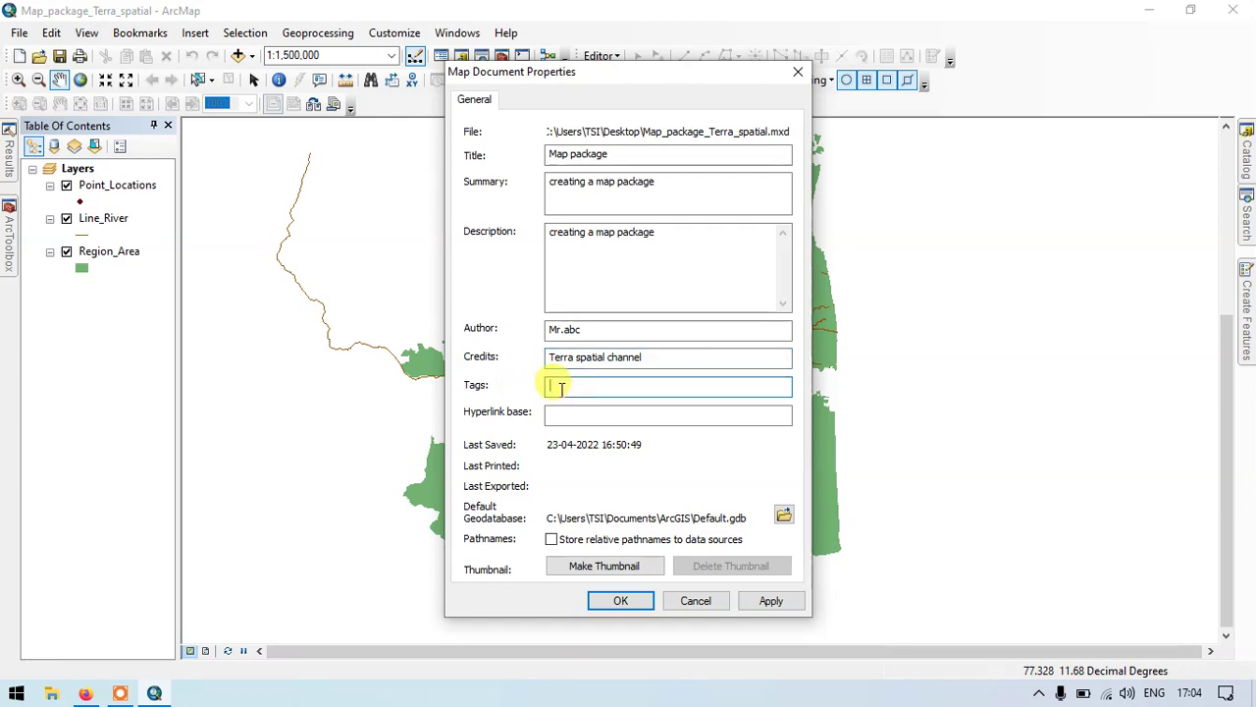
{"action": "type", "text": "p"}
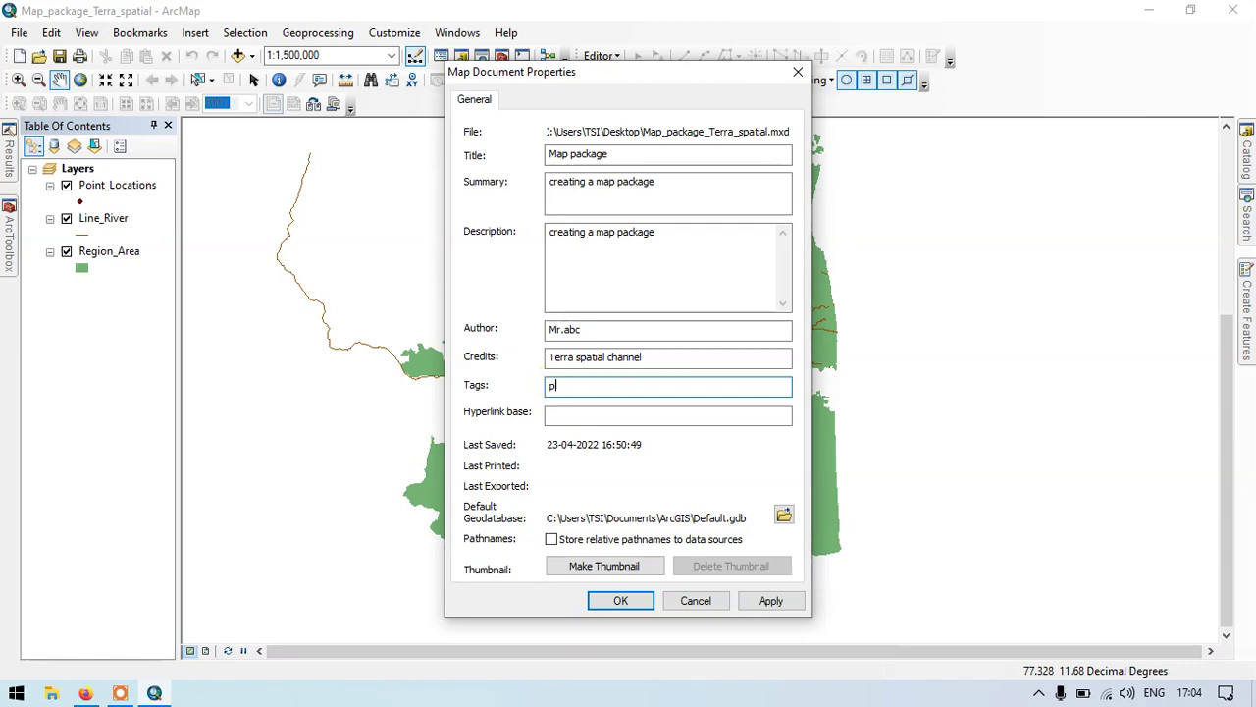
{"action": "type", "text": "oint "}
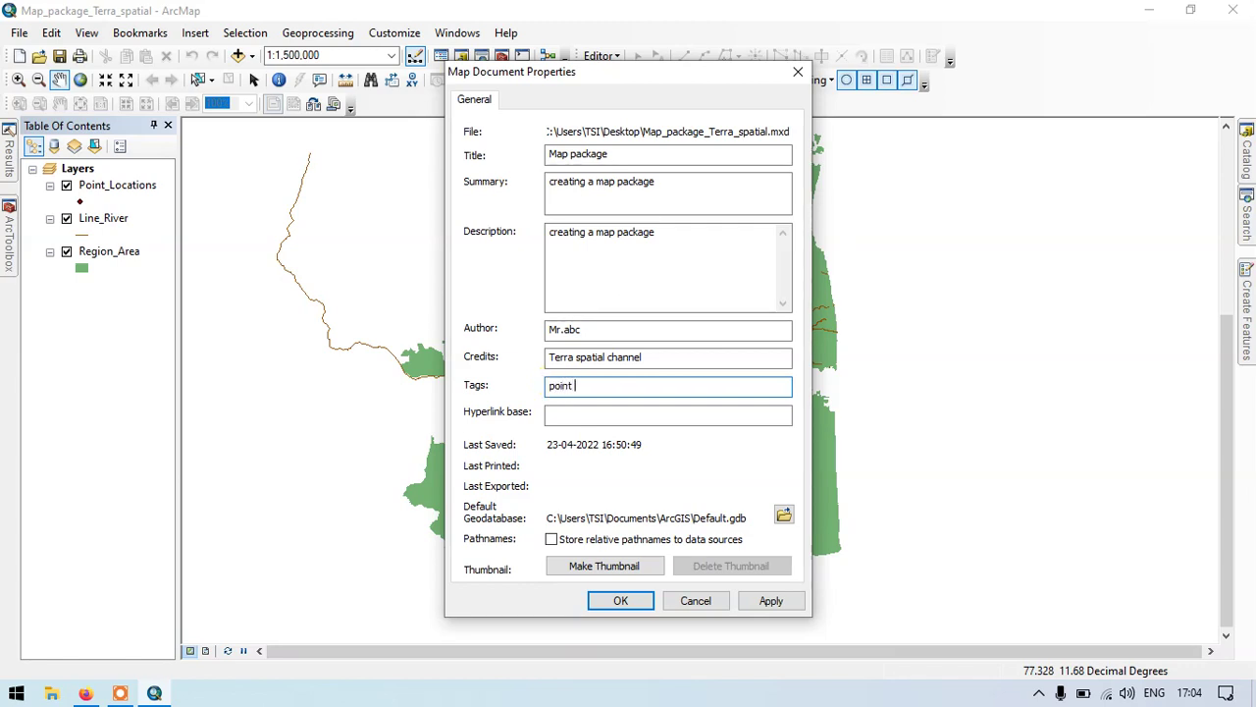
{"action": "type", "text": "locations,"}
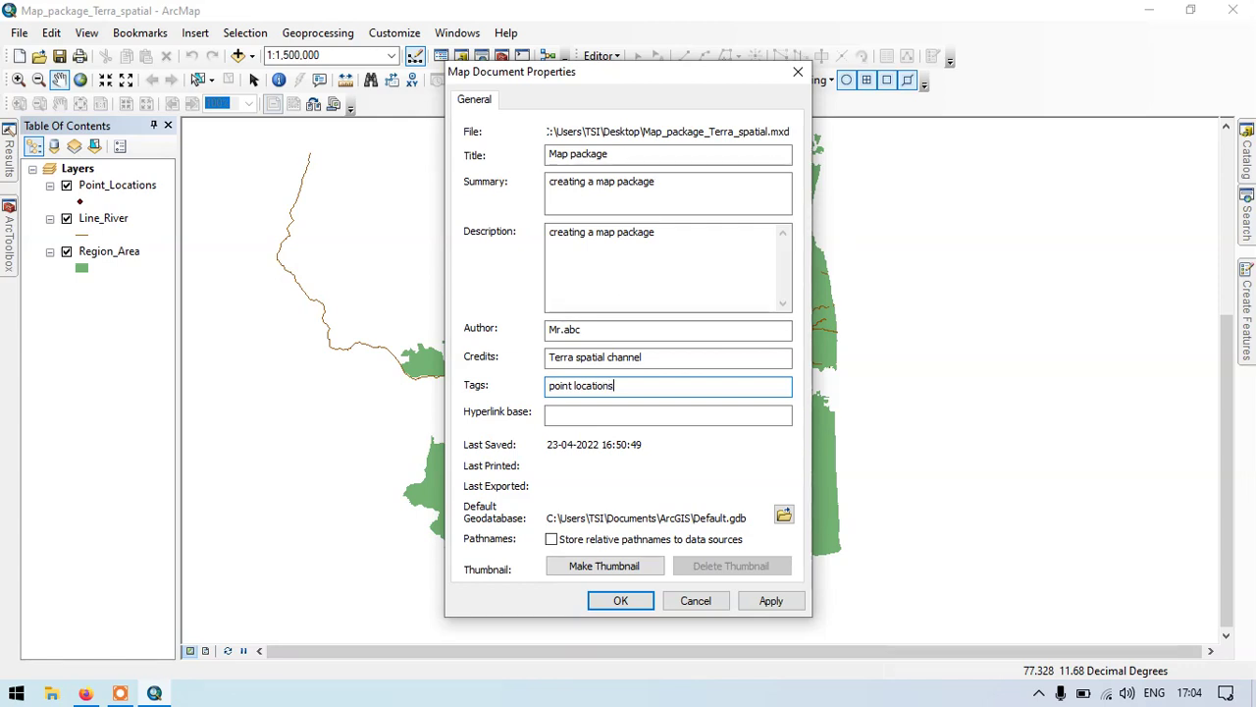
{"action": "left_click", "coordinate": [574, 417]}
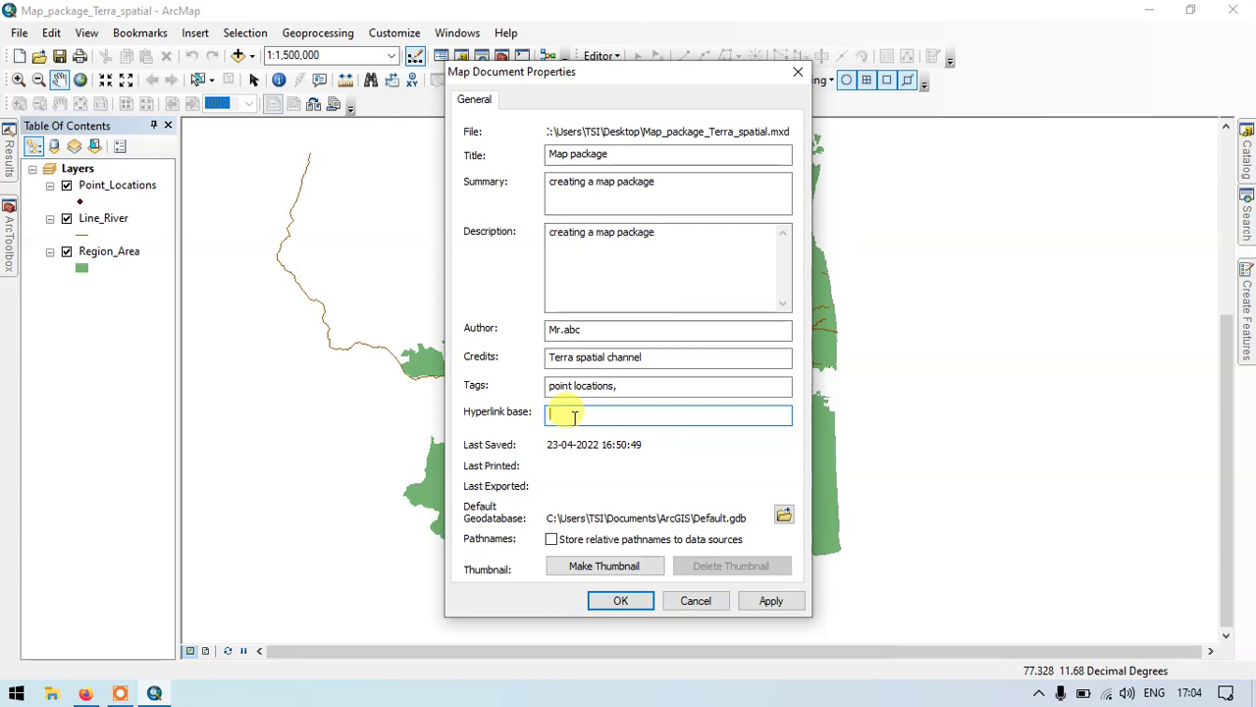
{"action": "type", "text": "http"}
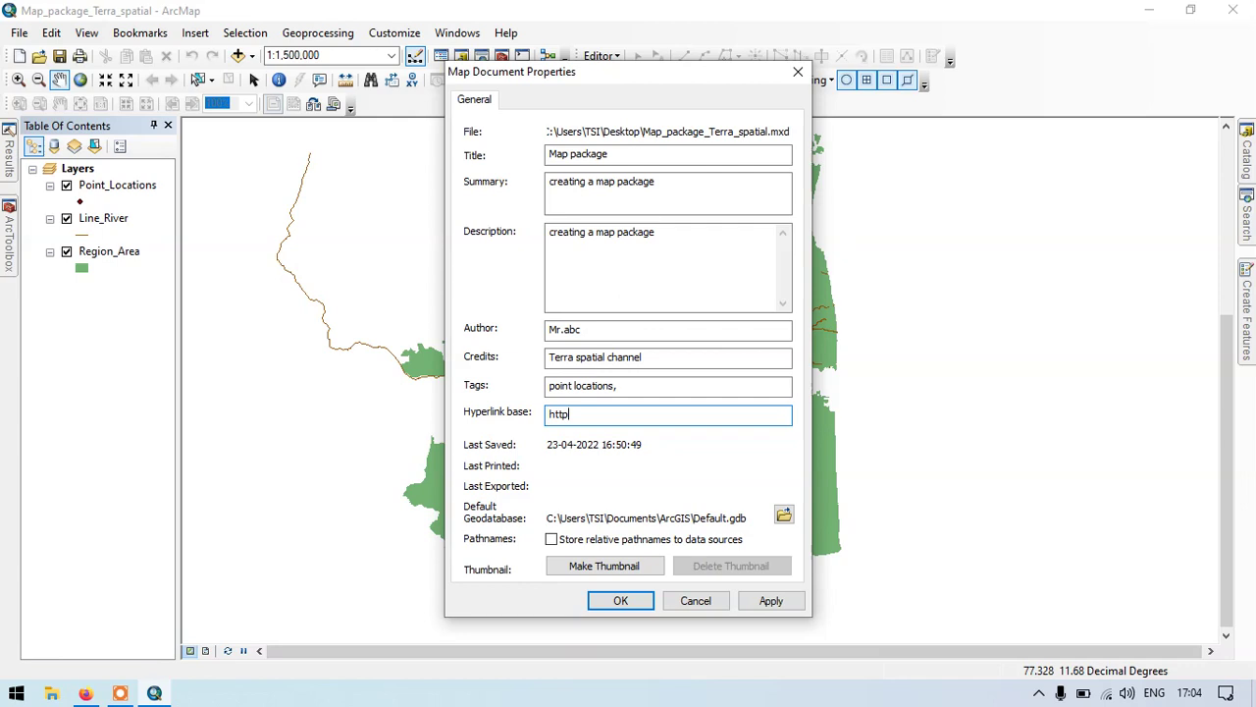
{"action": "type", "text": "://terr"}
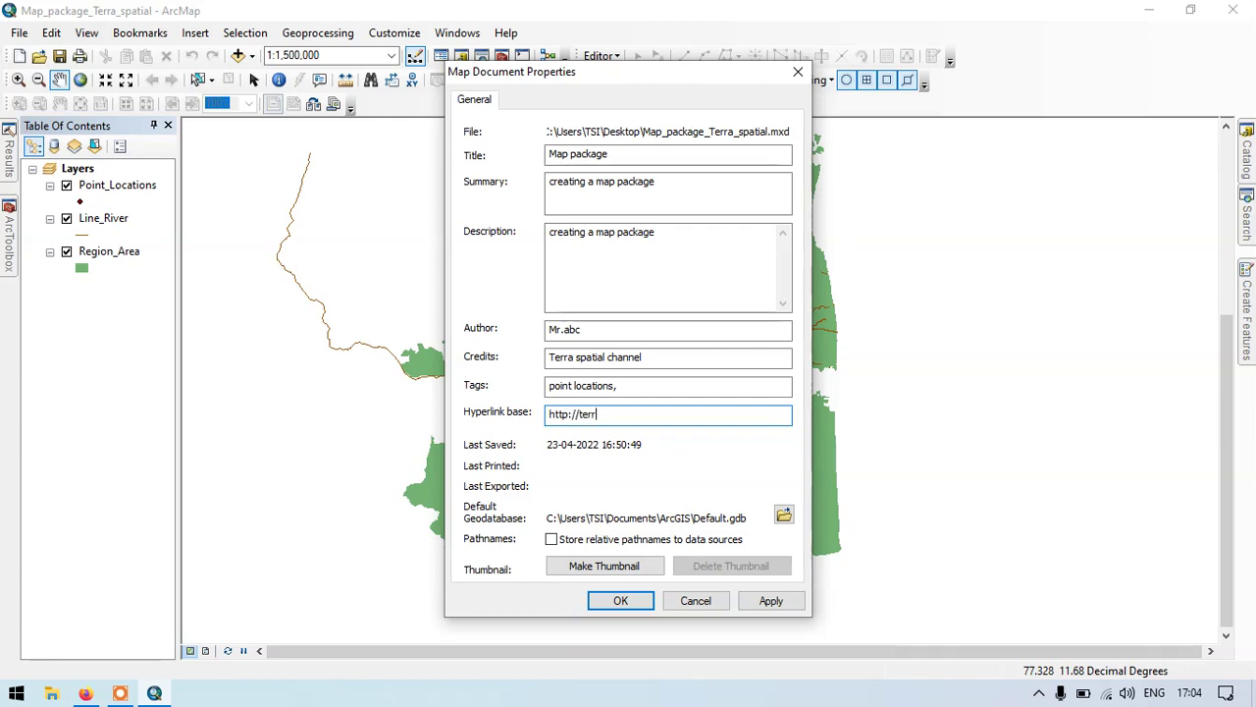
{"action": "type", "text": "a"}
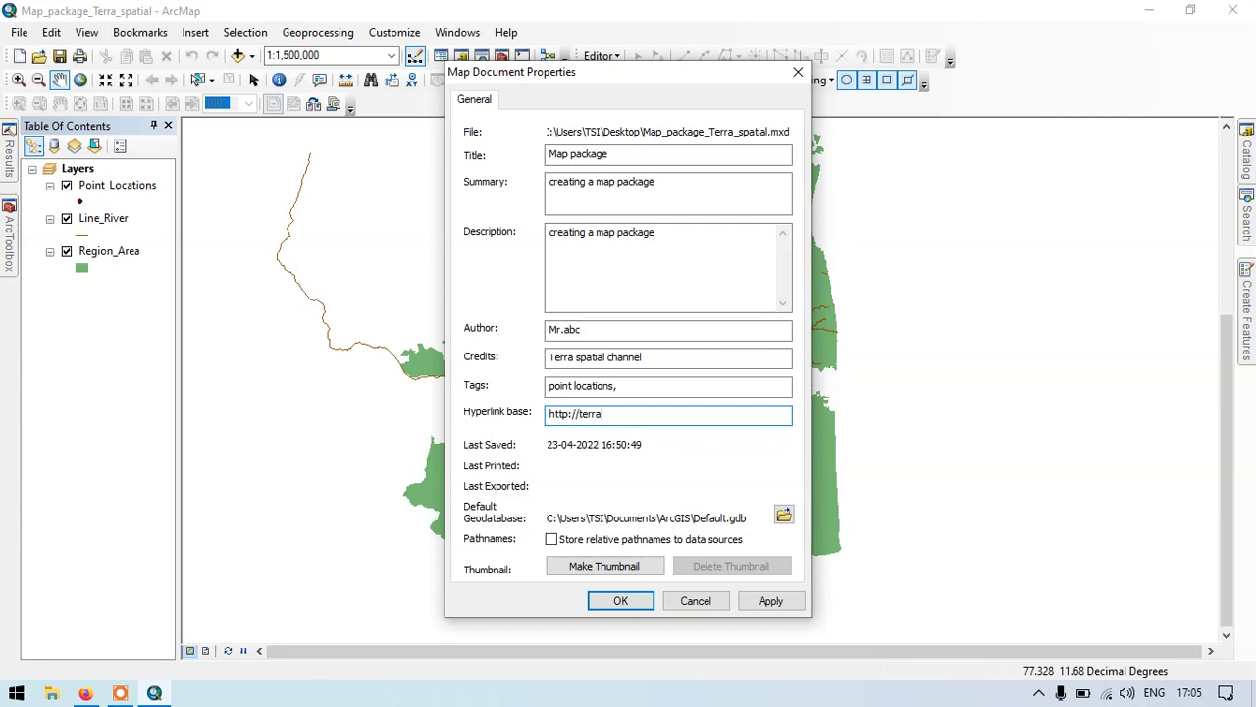
{"action": "type", "text": " spatial."}
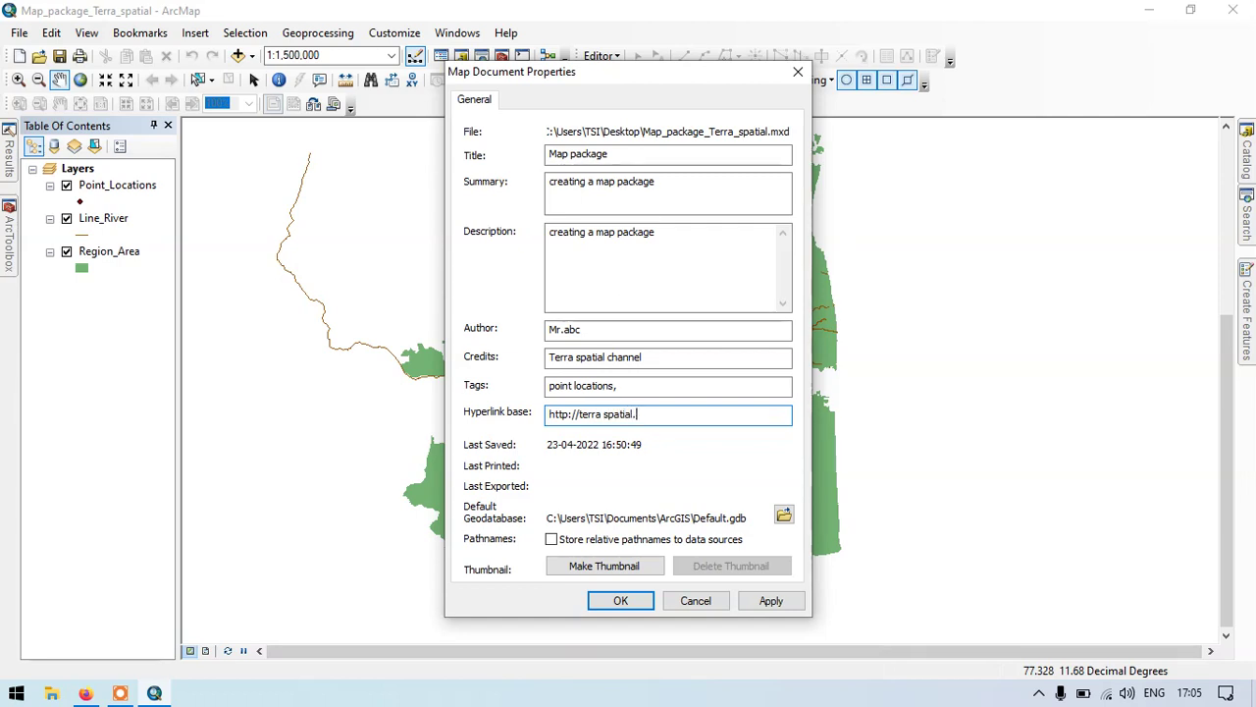
{"action": "type", "text": "edu"}
{"action": "left_click", "coordinate": [773, 601]}
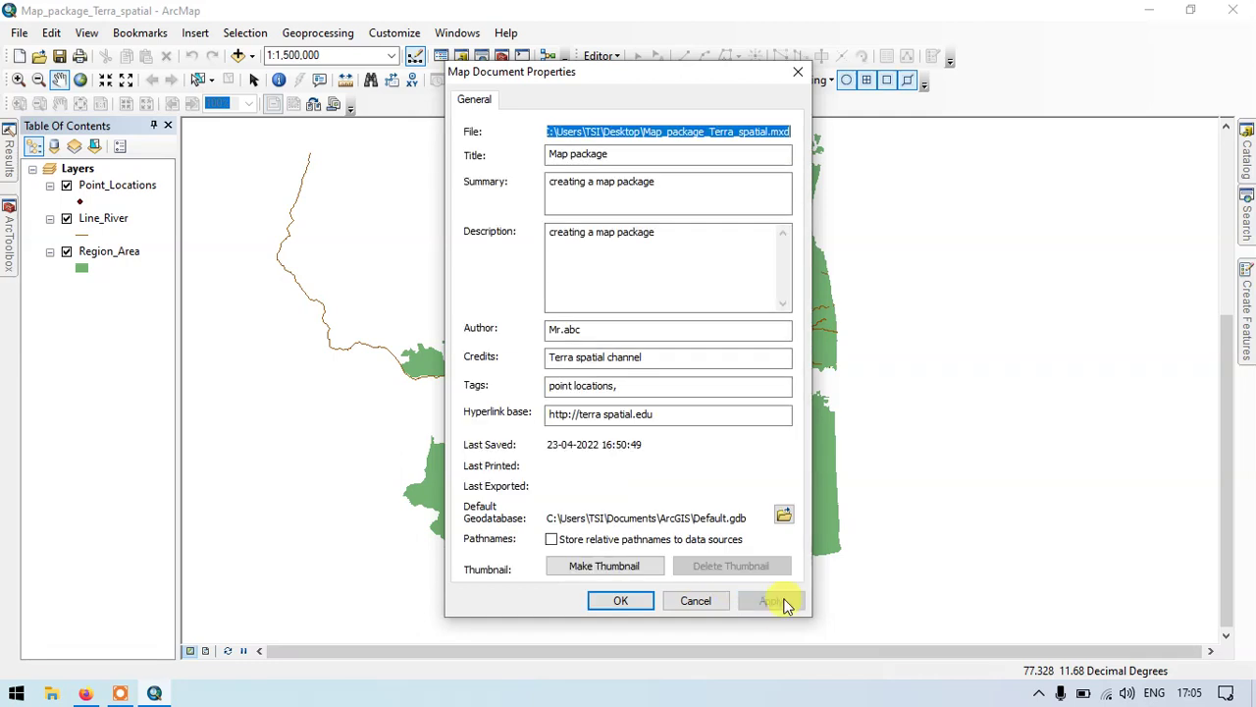
Confirm the document properties, then cancel saving a copy of the map document.
{"action": "left_click", "coordinate": [636, 600]}
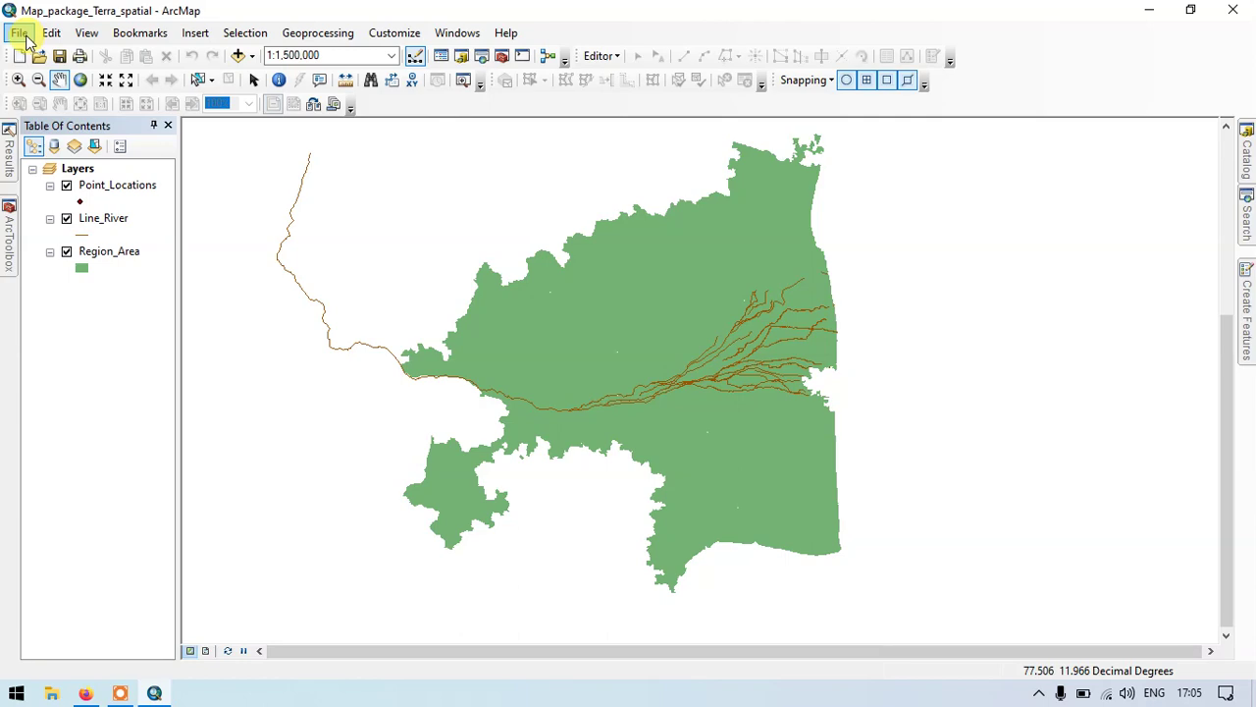
{"action": "left_click", "coordinate": [20, 33]}
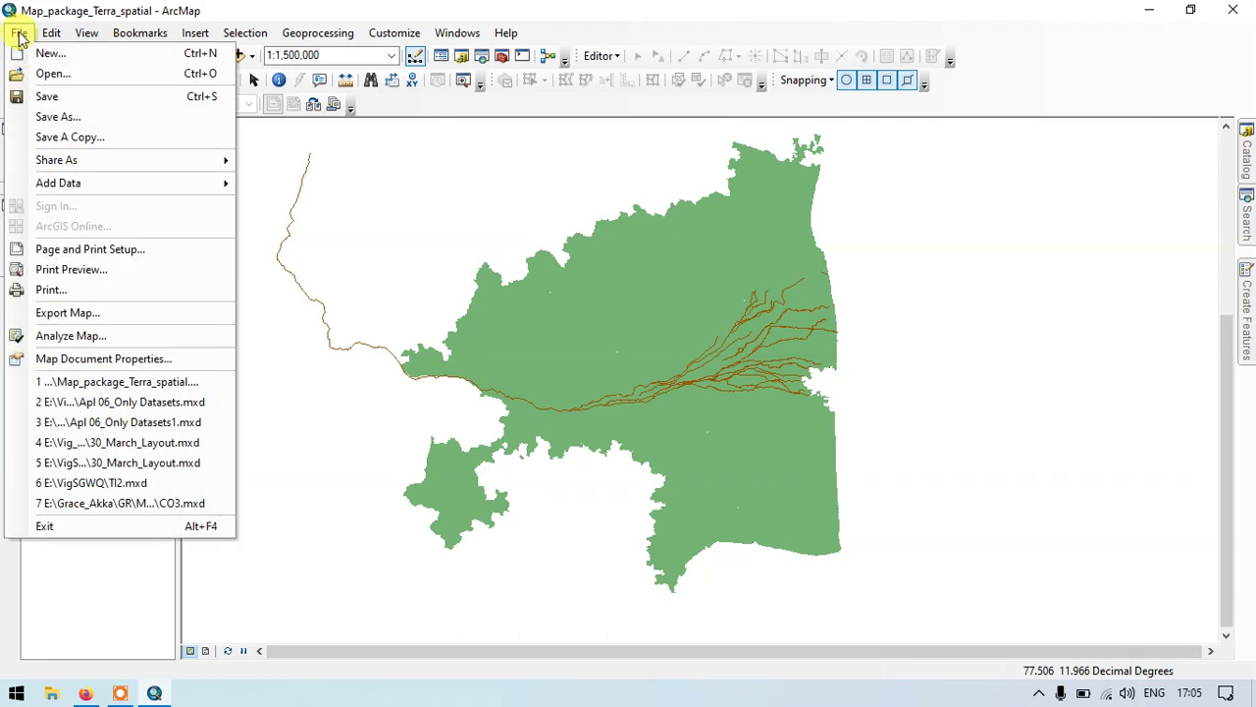
{"action": "left_click", "coordinate": [123, 118]}
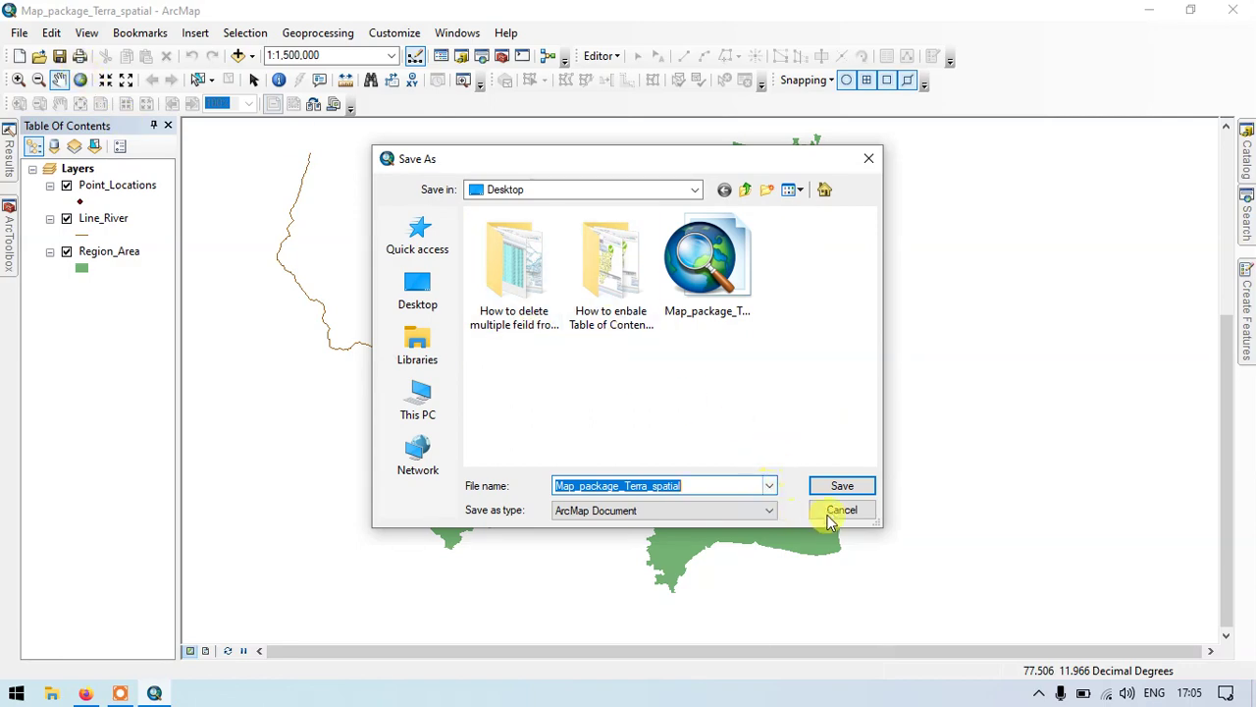
{"action": "left_click", "coordinate": [842, 509]}
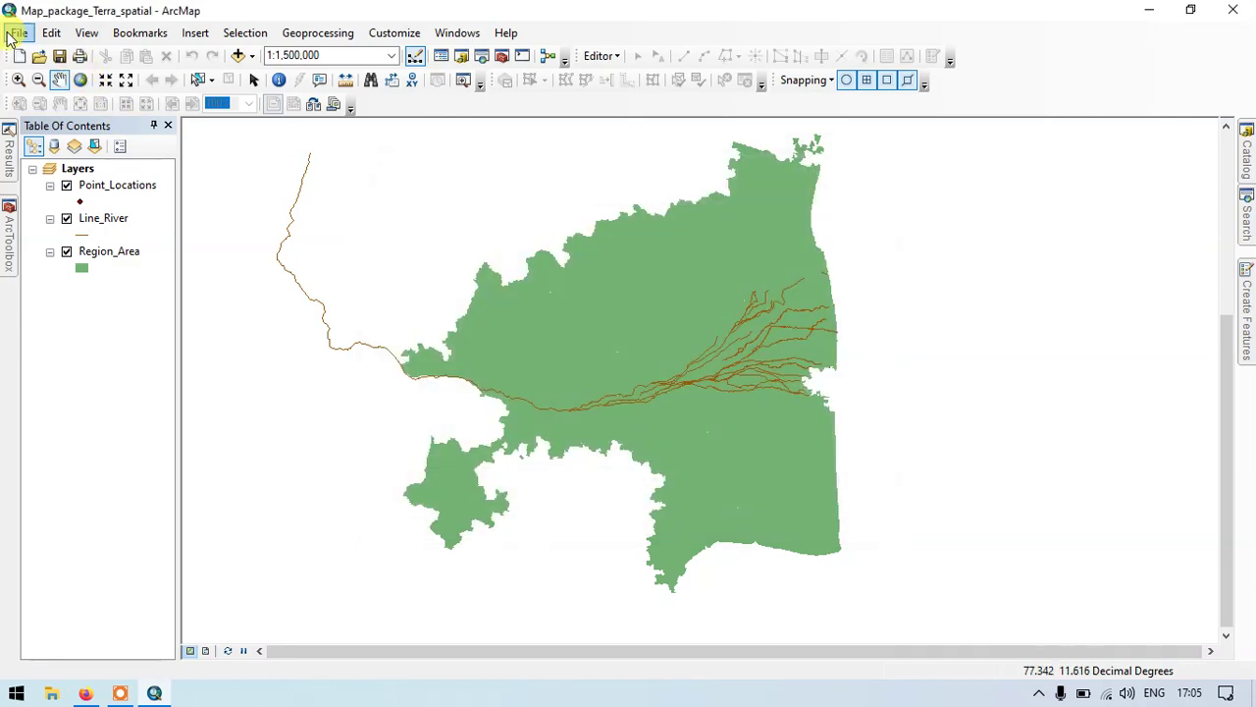
{"action": "left_click", "coordinate": [14, 34]}
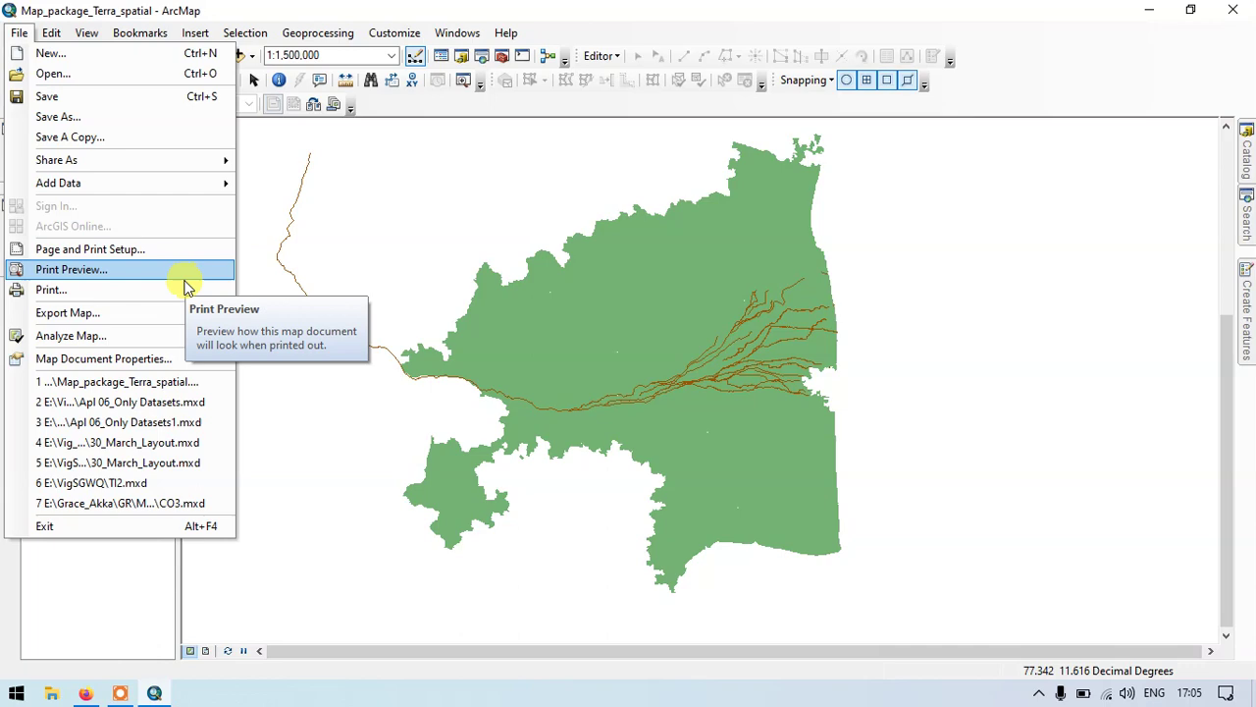
Start a map package, review its item description, and update missing document metadata from it.
{"action": "mouse_move", "coordinate": [181, 161]}
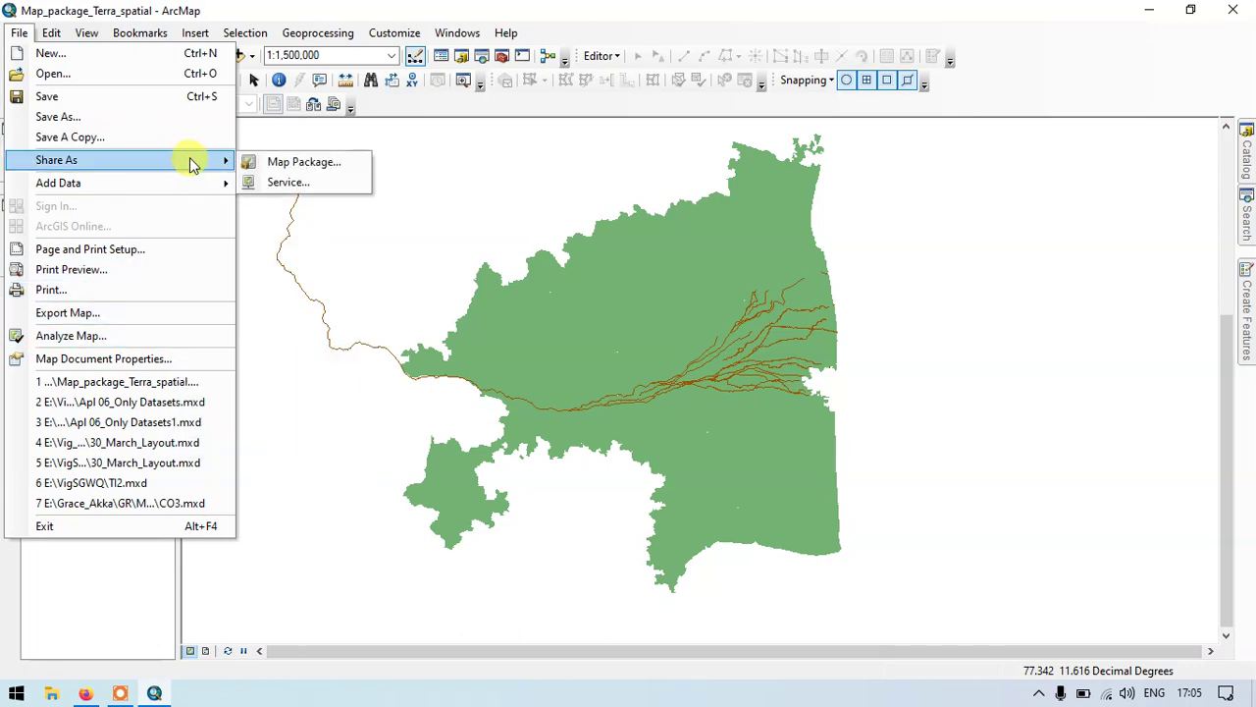
{"action": "left_click", "coordinate": [291, 160]}
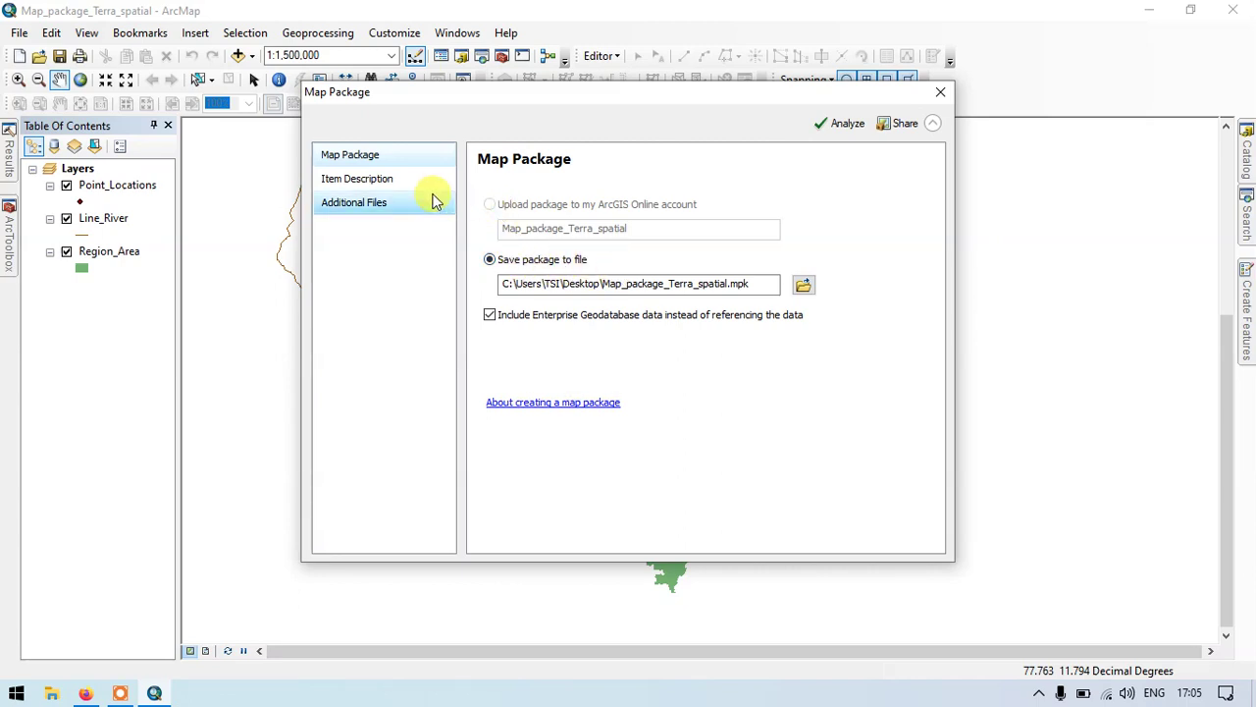
{"action": "left_click", "coordinate": [371, 183]}
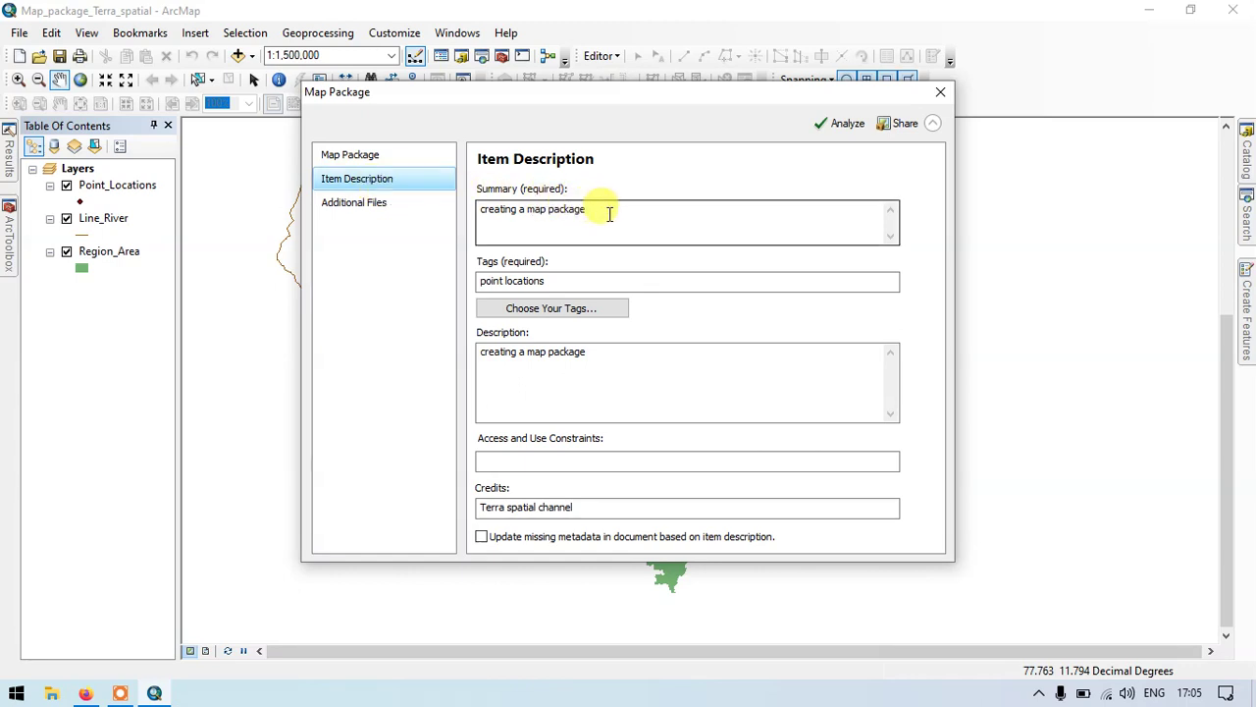
{"action": "left_click", "coordinate": [603, 282]}
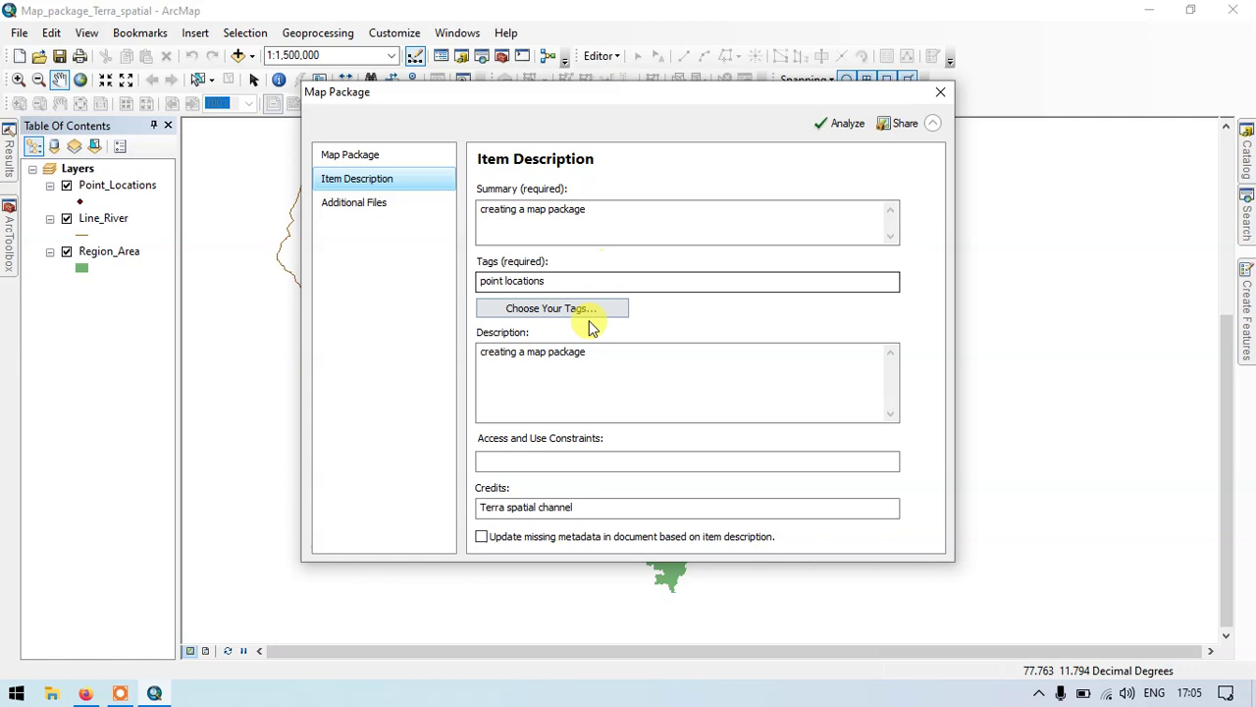
{"action": "left_click", "coordinate": [572, 357]}
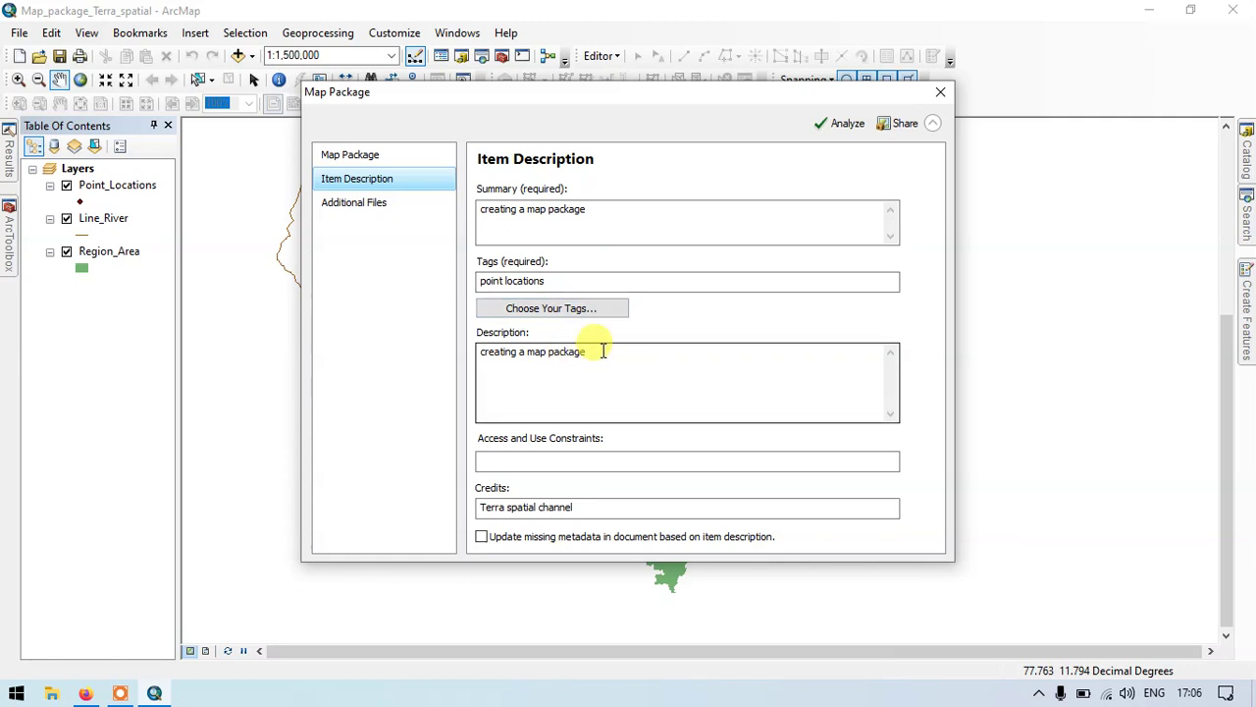
{"action": "left_click", "coordinate": [483, 538]}
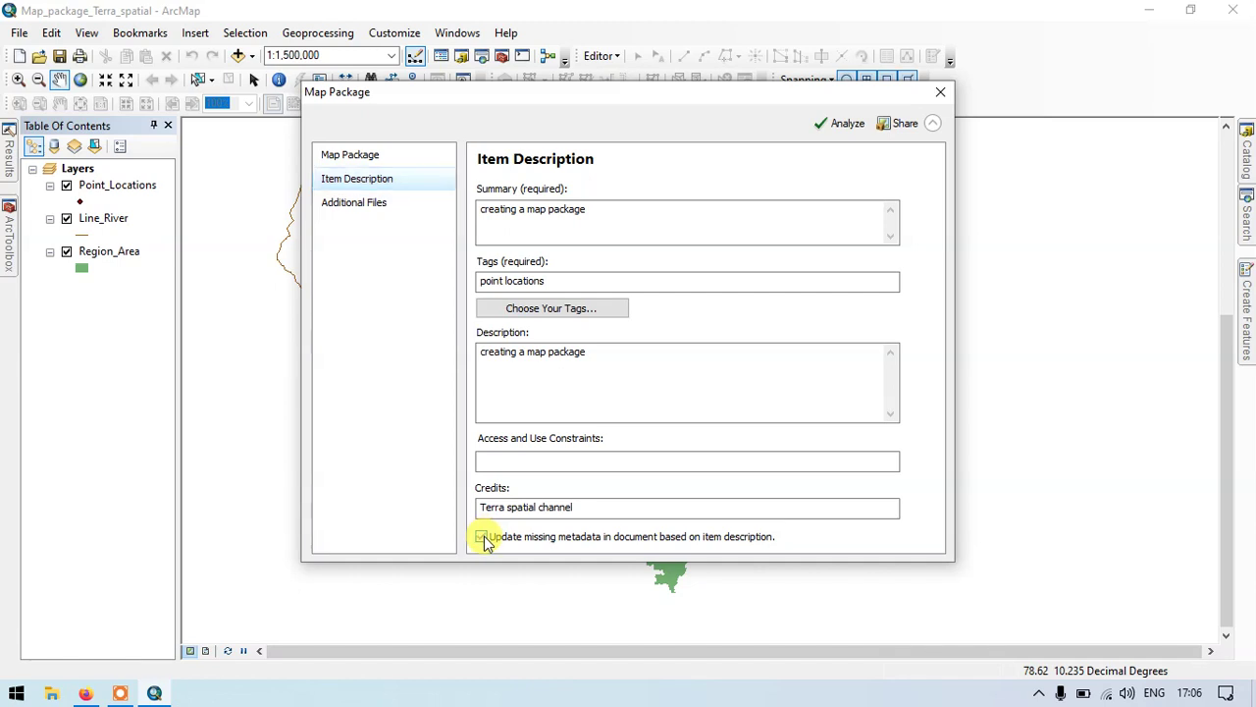
{"action": "left_click", "coordinate": [390, 203]}
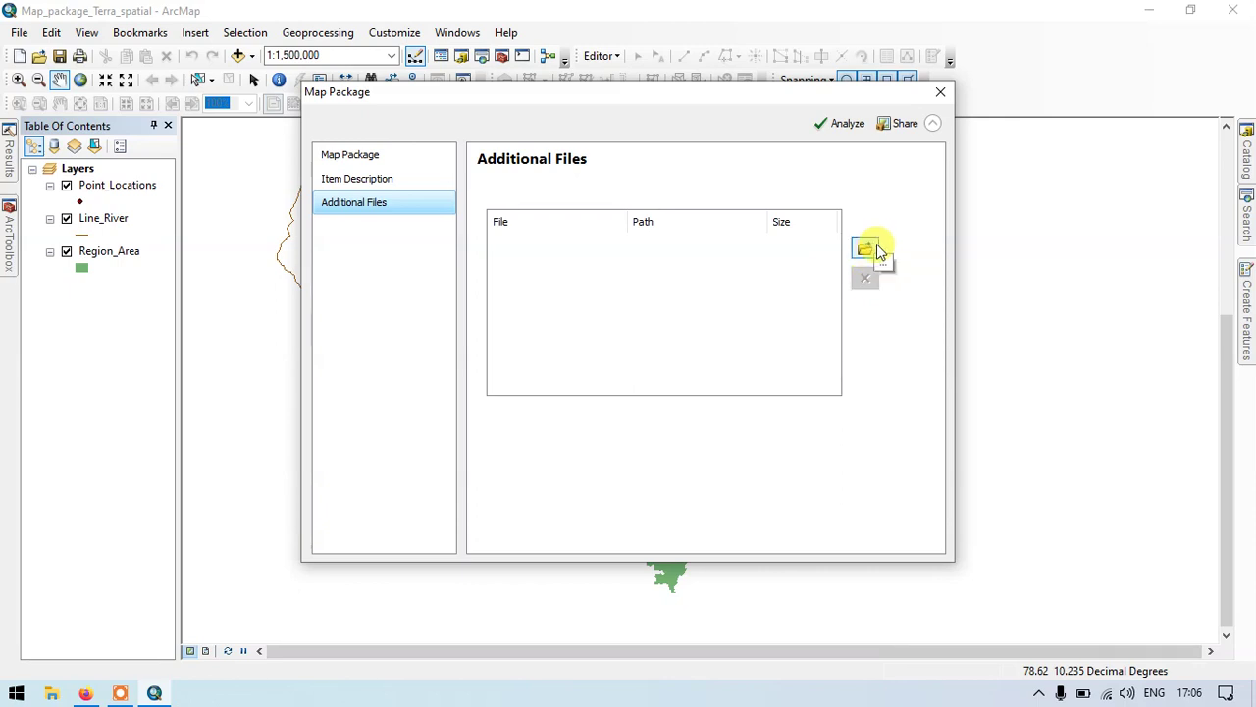
Add no extra files to the package and analyze it for problems.
{"action": "left_click", "coordinate": [864, 249]}
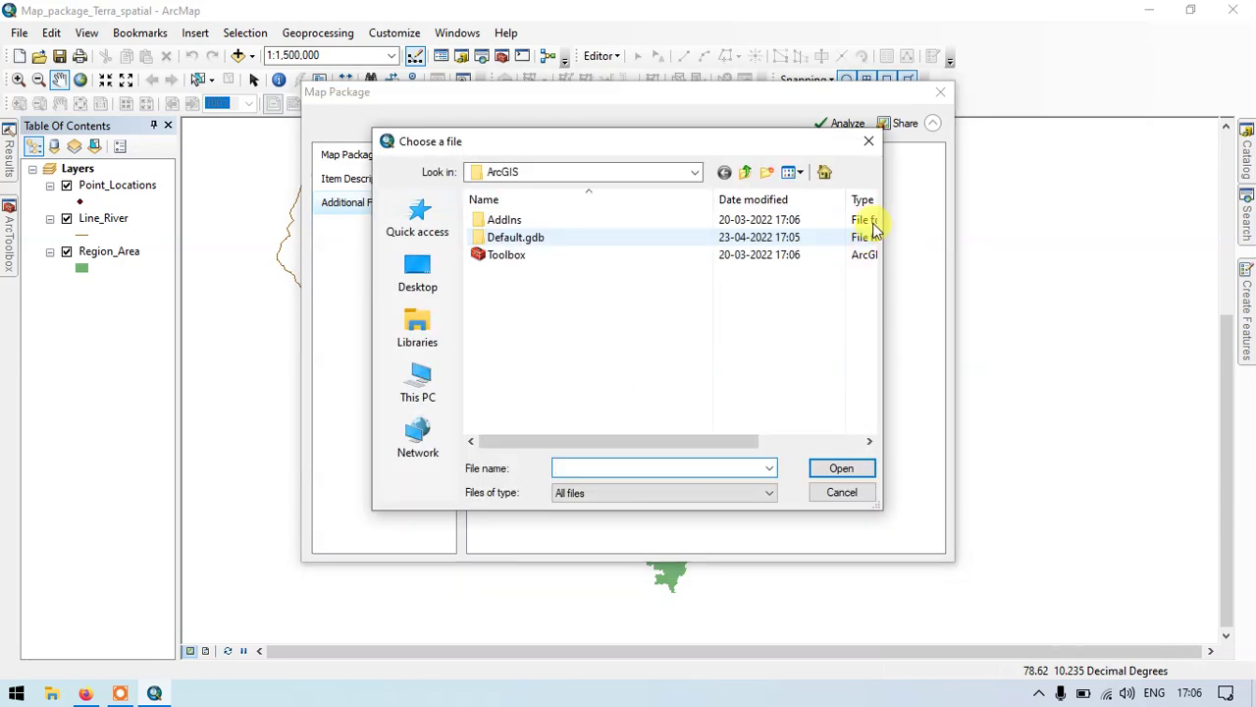
{"action": "left_click", "coordinate": [854, 491]}
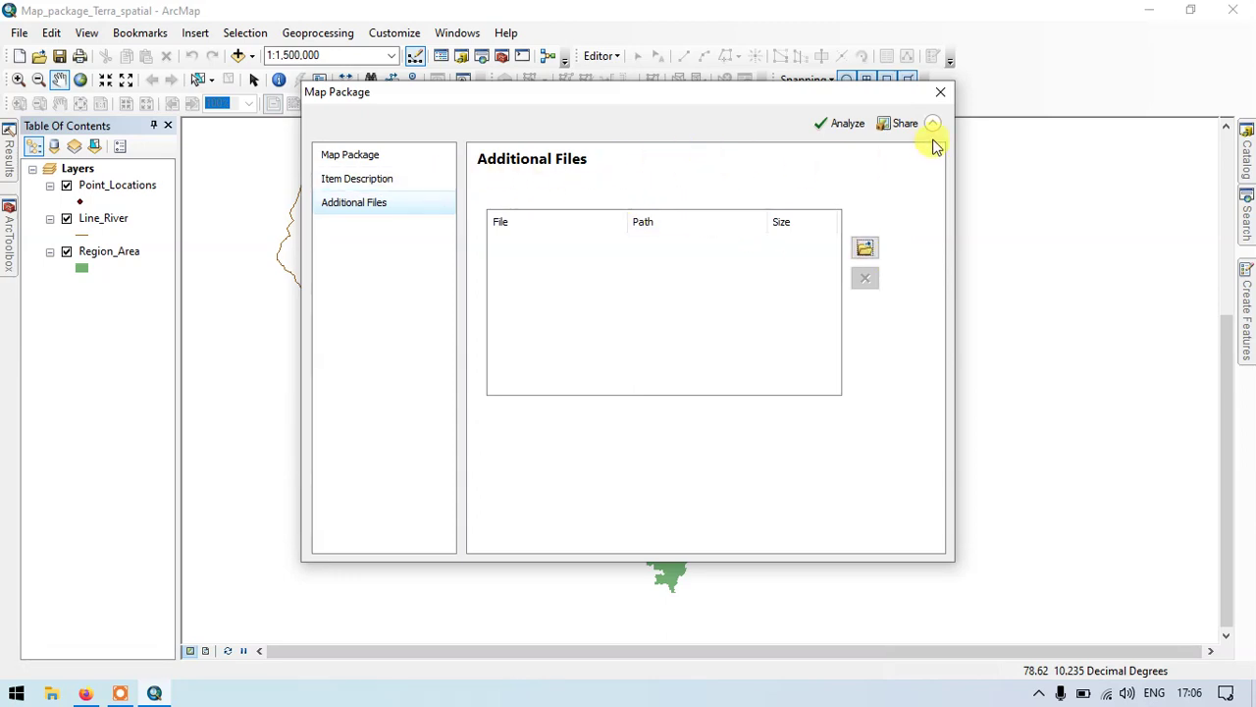
{"action": "left_click", "coordinate": [848, 126]}
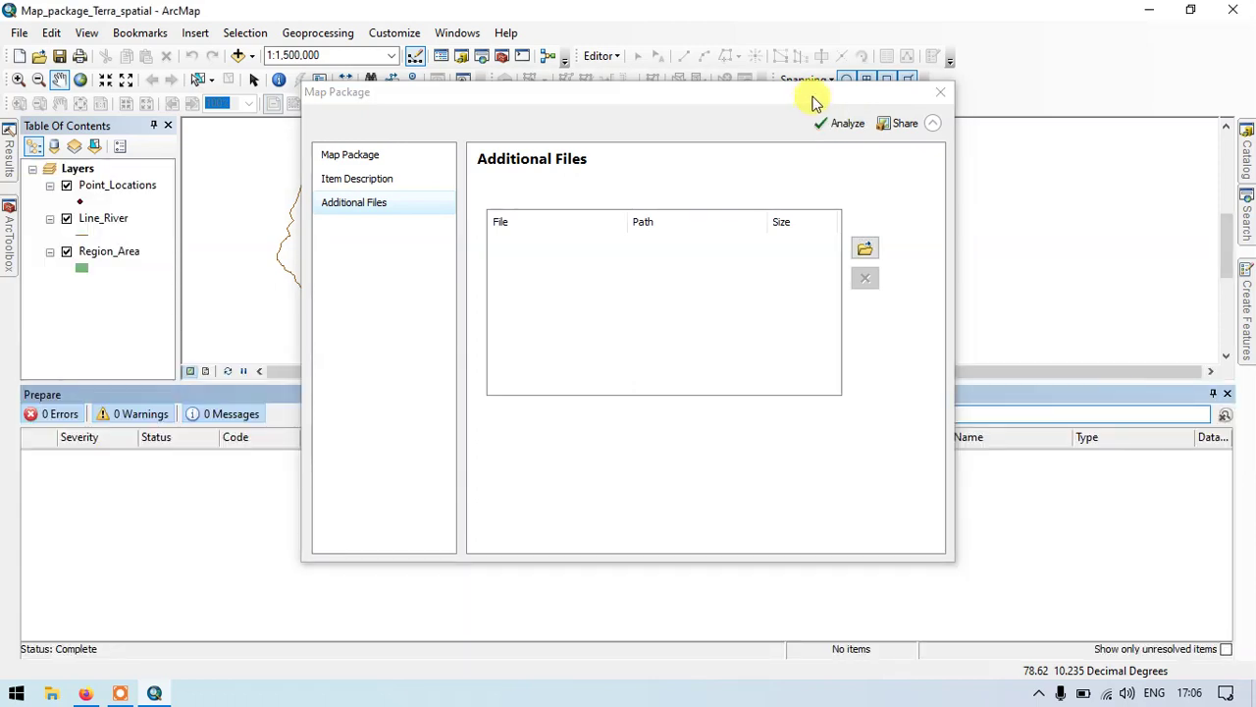
Confirm the Prepare results show 0 errors, close them, and share the map package.
{"action": "left_click_drag", "start_coordinate": [813, 98], "coordinate": [791, 502]}
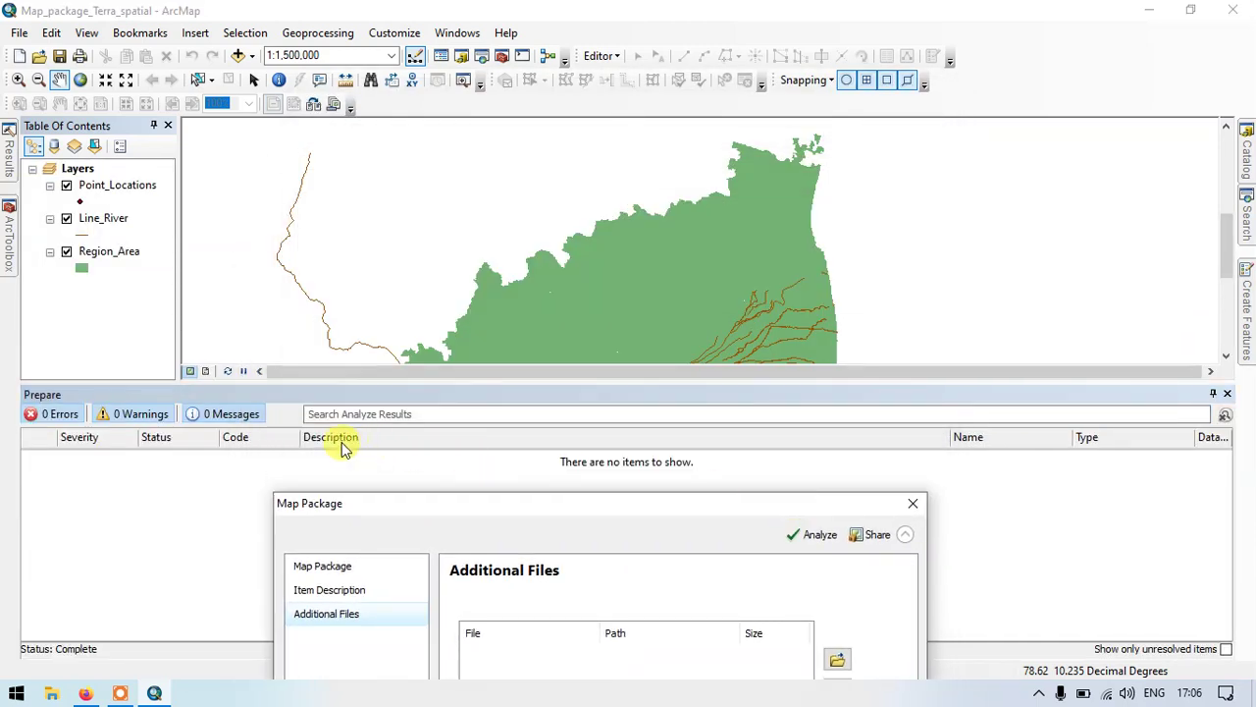
{"action": "left_click", "coordinate": [1230, 393]}
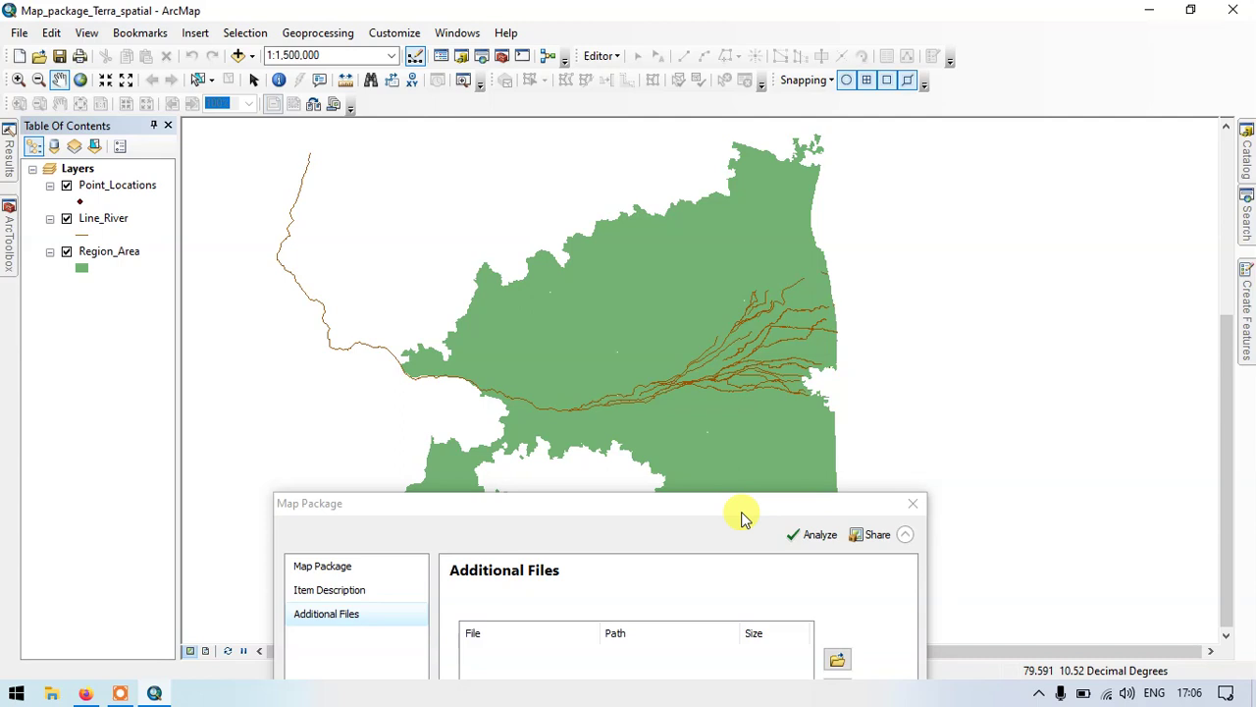
{"action": "left_click_drag", "start_coordinate": [726, 505], "coordinate": [768, 112]}
{"action": "left_click", "coordinate": [921, 147]}
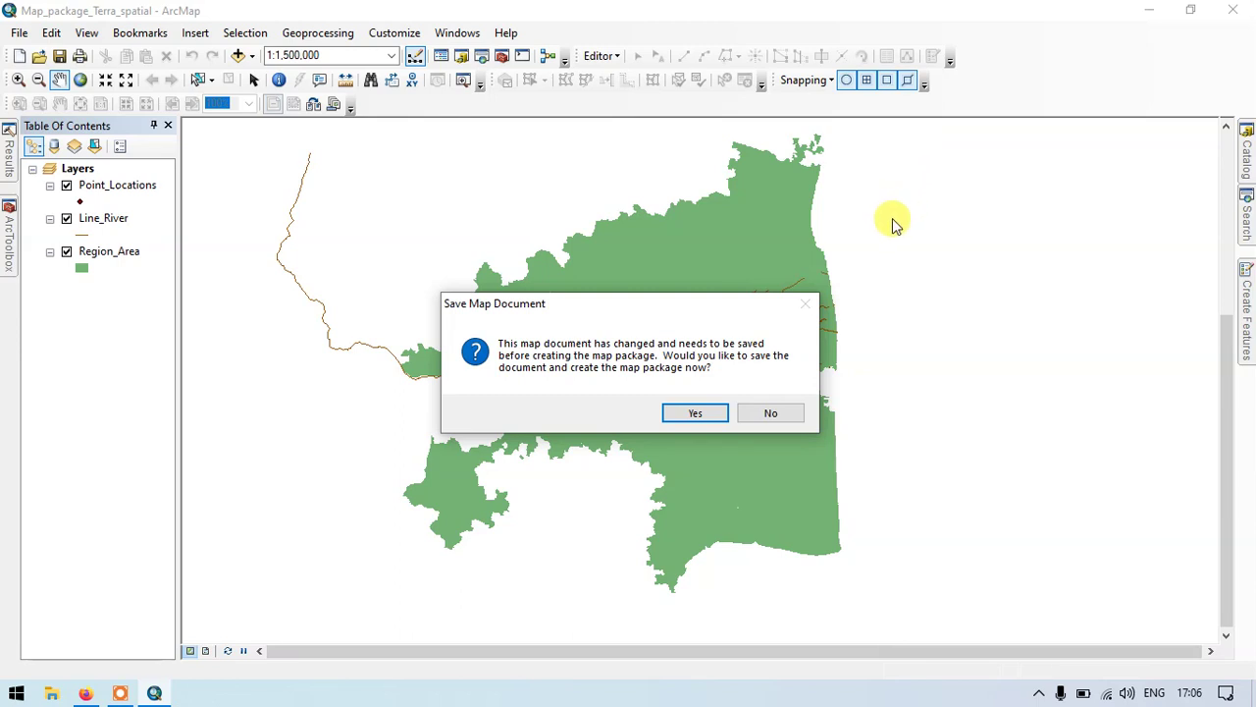
Save the document so Map_package_Terra_spatial.mpk is created on the Desktop, then dismiss the success message.
{"action": "left_click", "coordinate": [695, 415]}
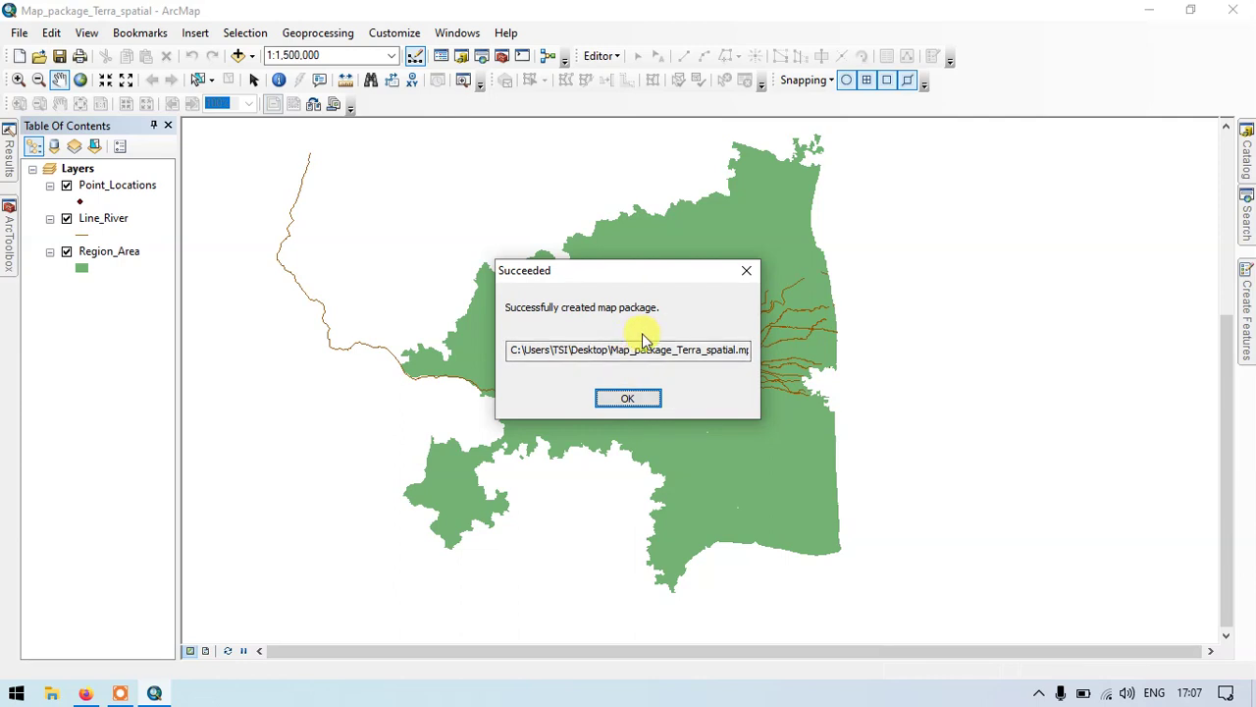
{"action": "left_click", "coordinate": [631, 396]}
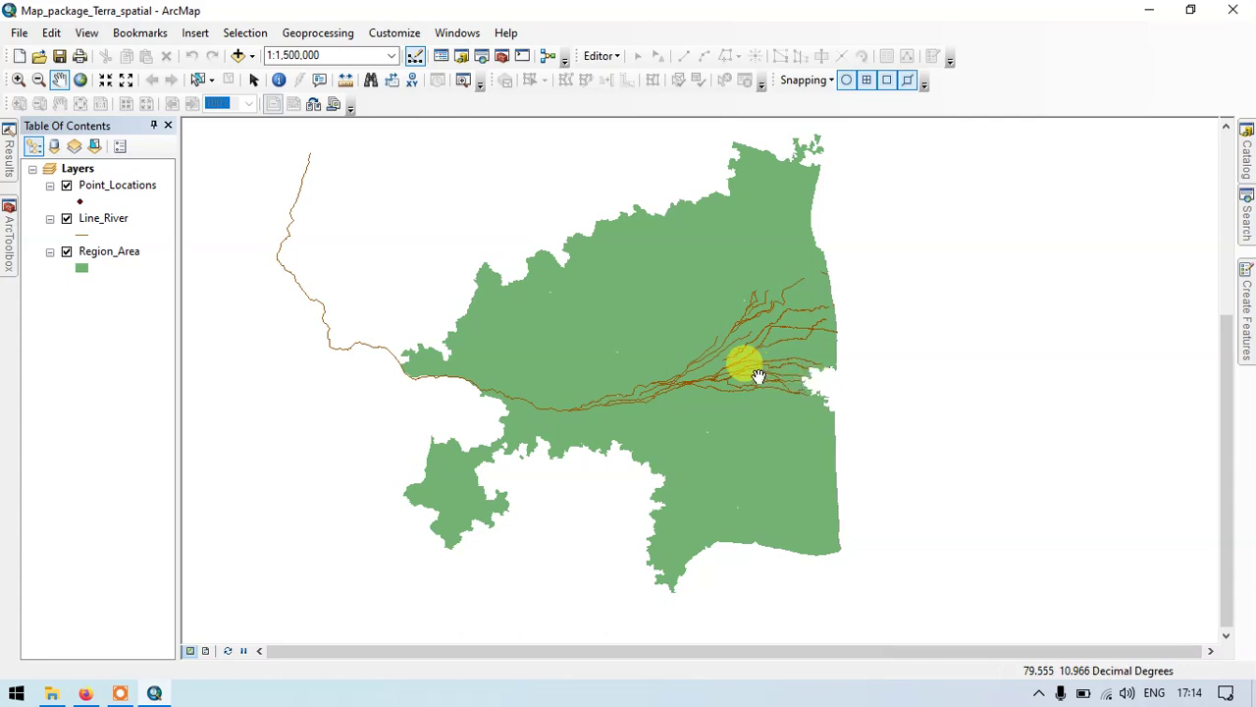
{"action": "left_click", "coordinate": [1143, 12]}
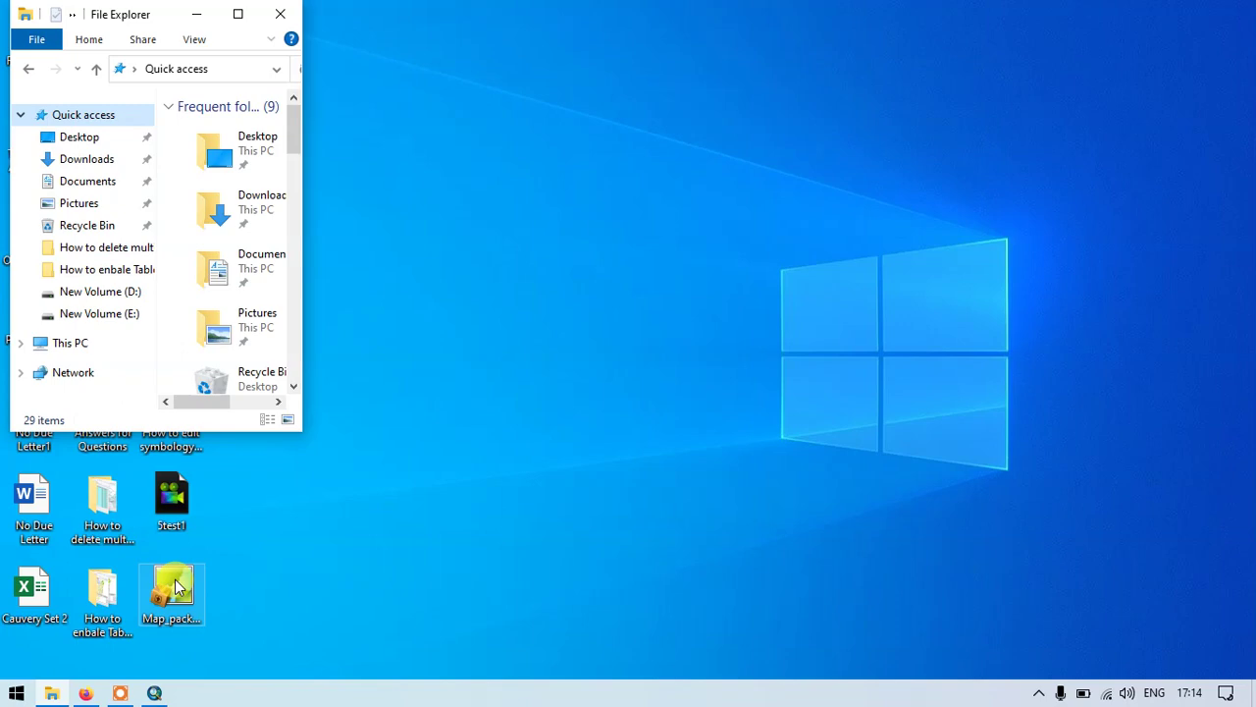
{"action": "left_click_drag", "start_coordinate": [174, 579], "coordinate": [707, 336]}
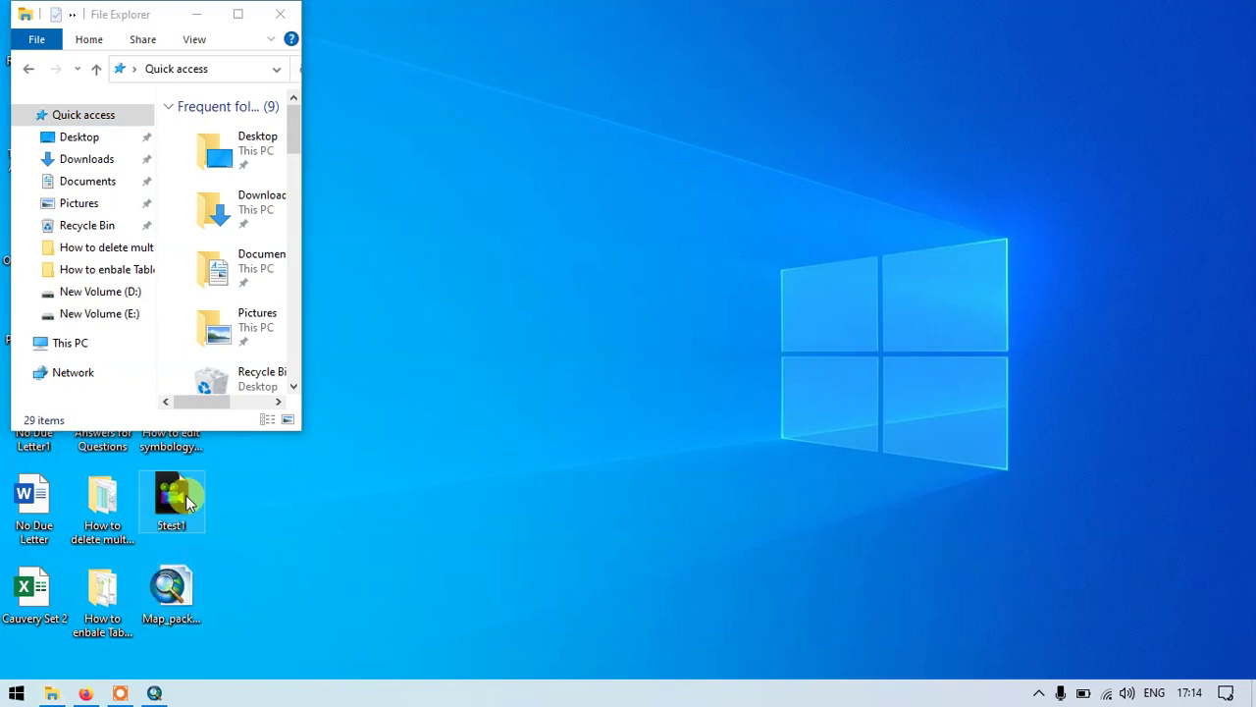
{"action": "left_click_drag", "start_coordinate": [147, 14], "coordinate": [136, 72]}
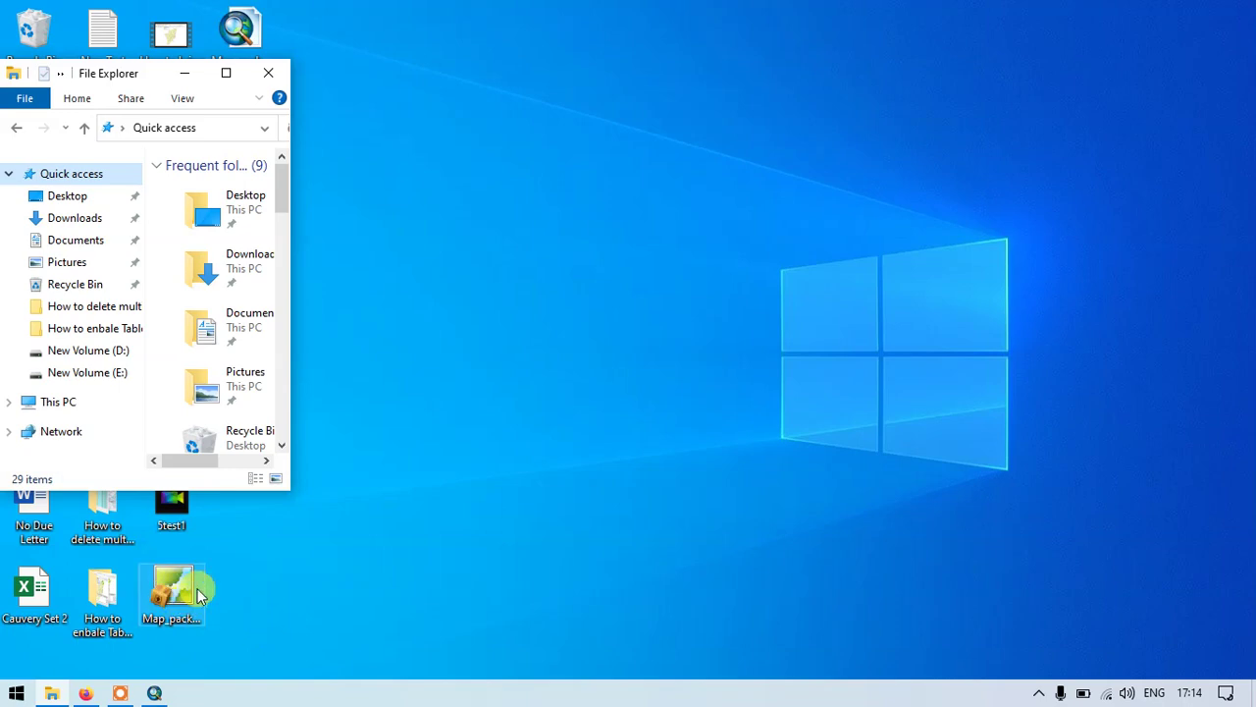
{"action": "left_click", "coordinate": [154, 693]}
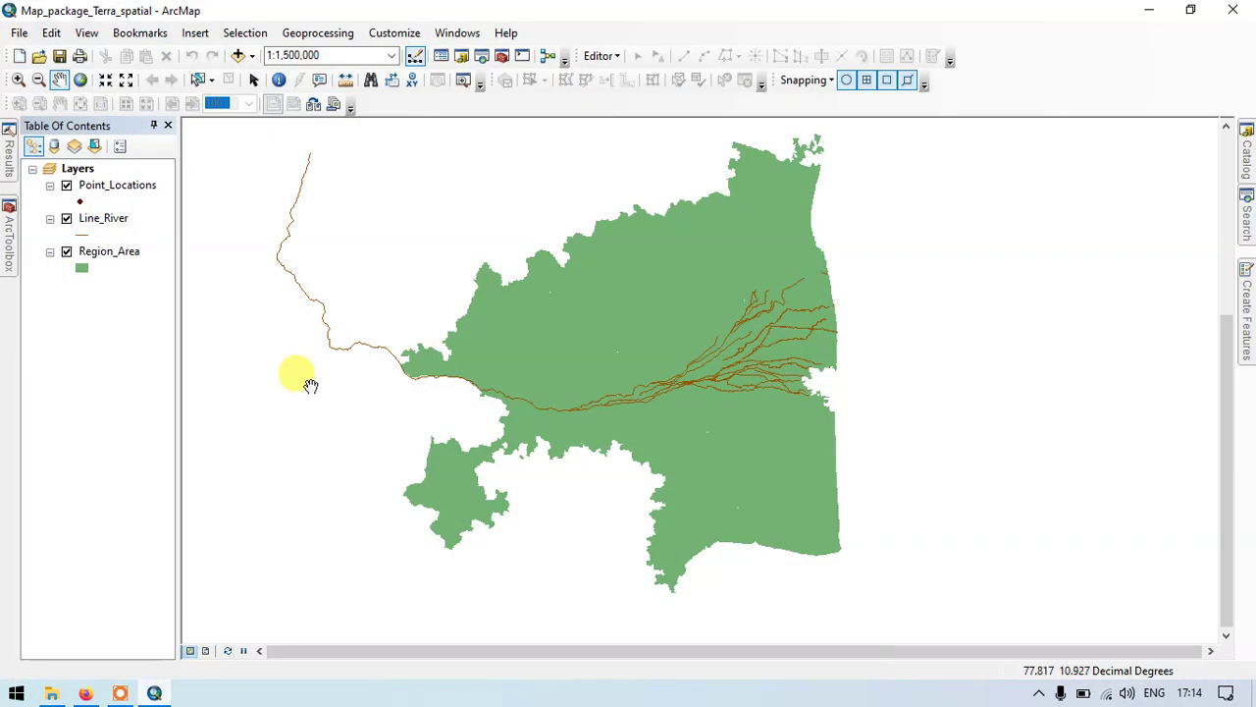
Exit ArcMap from the File menu.
{"action": "left_click", "coordinate": [18, 33]}
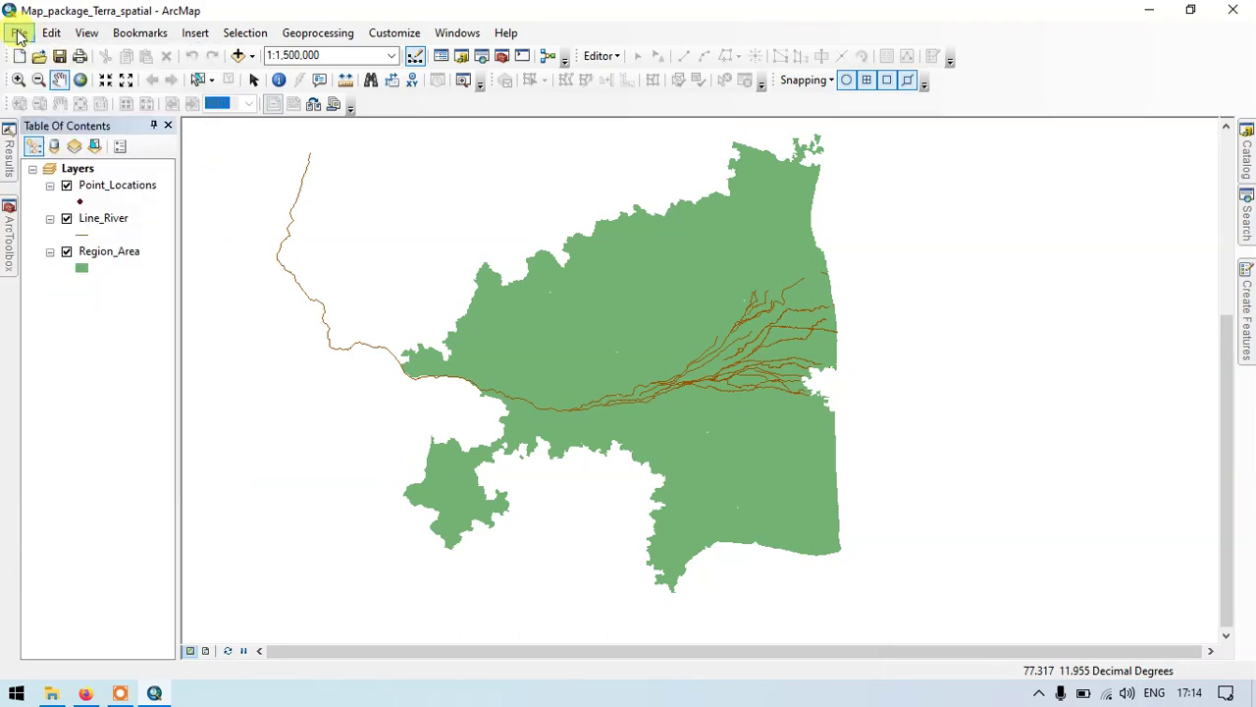
{"action": "left_click", "coordinate": [20, 34]}
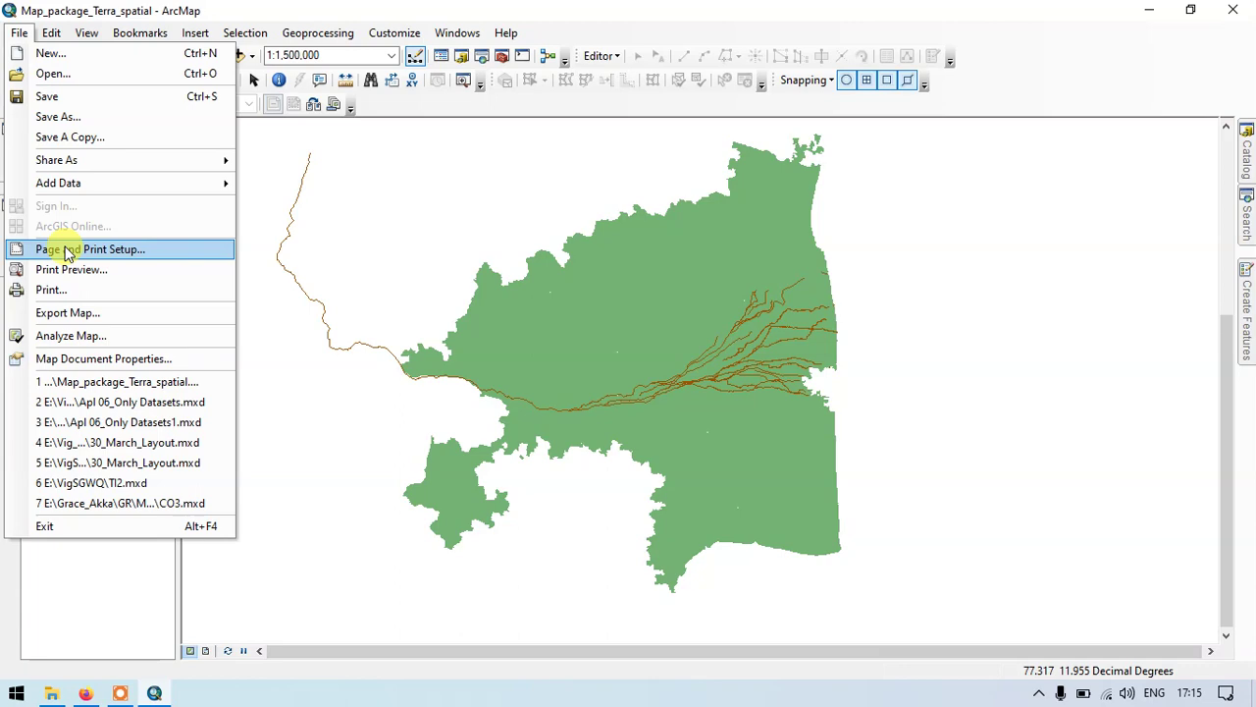
{"action": "left_click", "coordinate": [70, 528]}
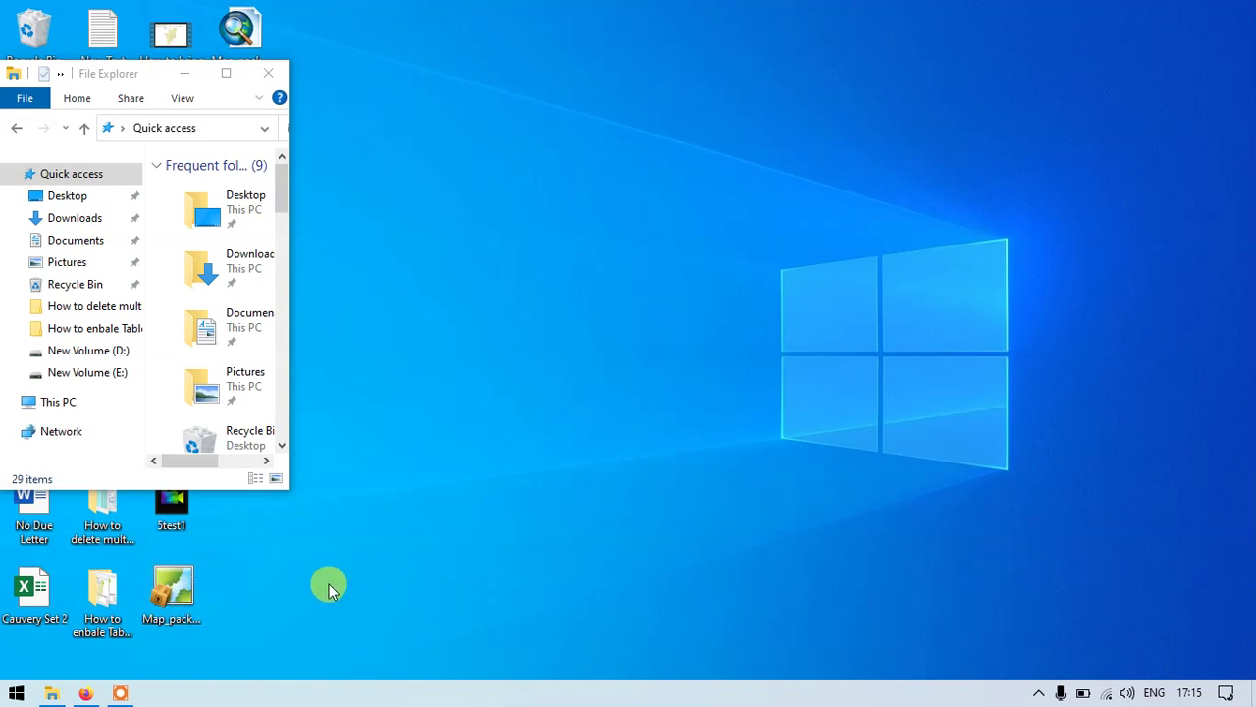
Open the Map_package file from the desktop to reload it in ArcMap.
{"action": "left_click", "coordinate": [177, 586]}
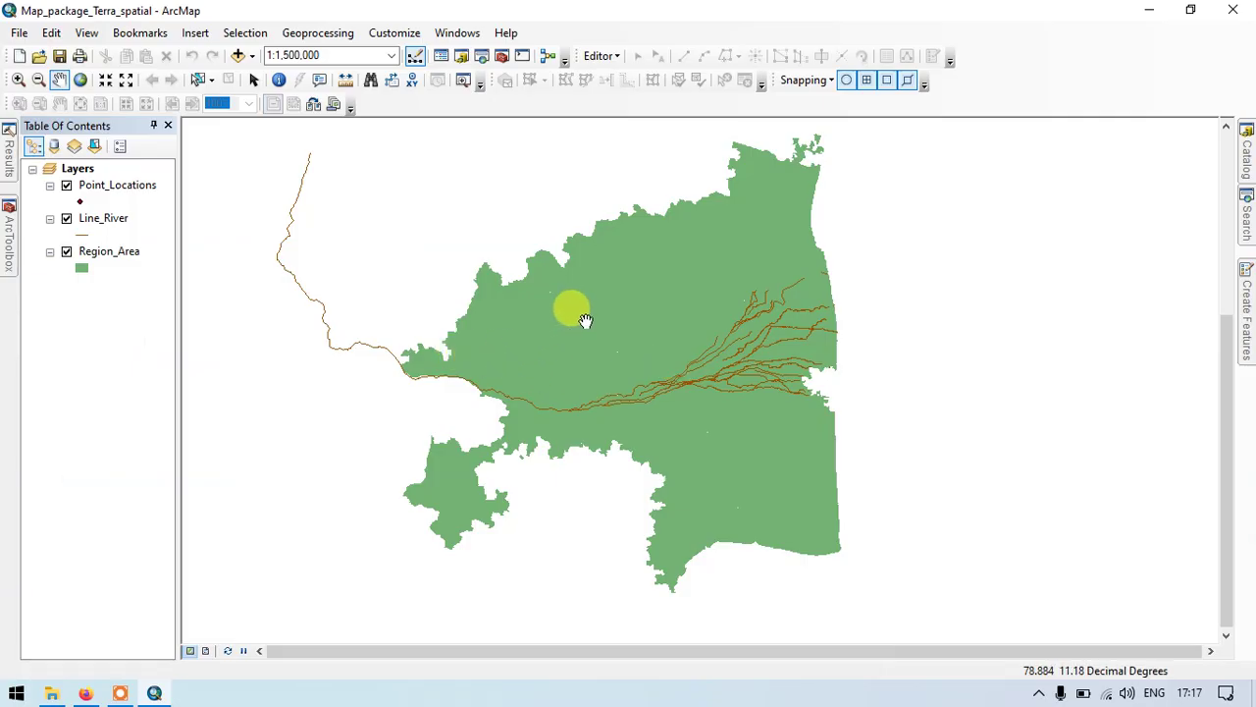
{"action": "left_click", "coordinate": [1148, 11]}
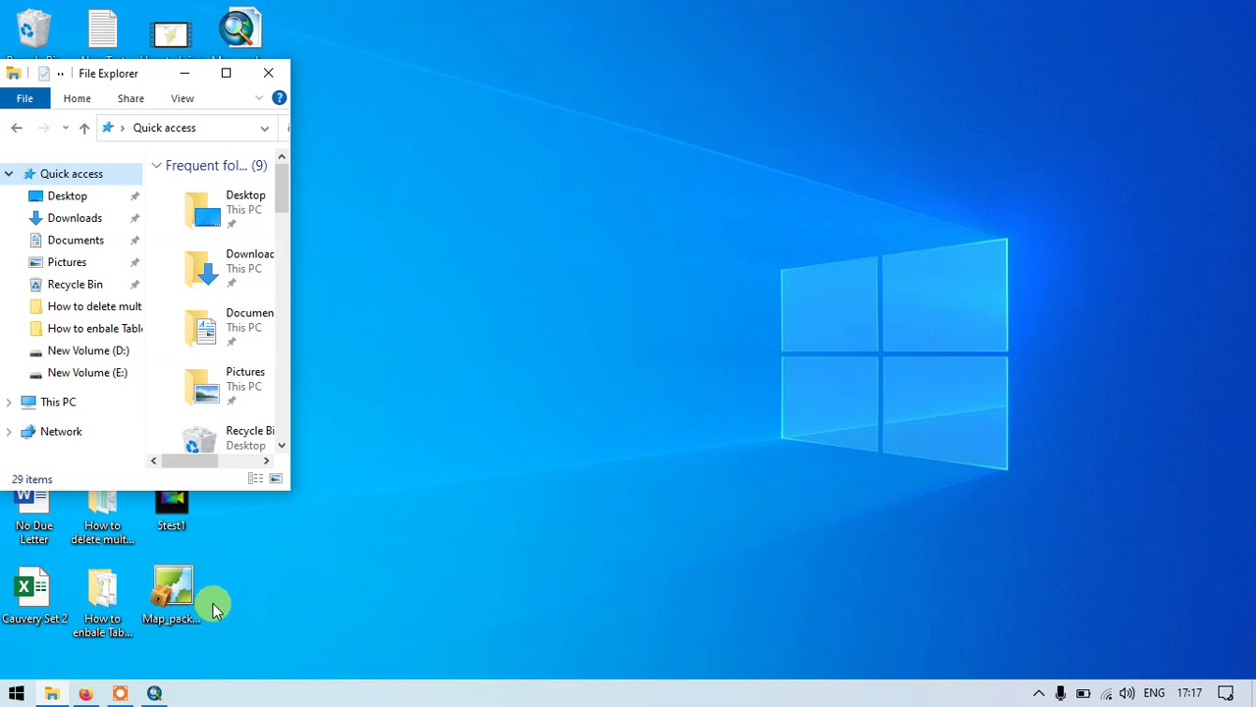
{"action": "double_click", "coordinate": [174, 594]}
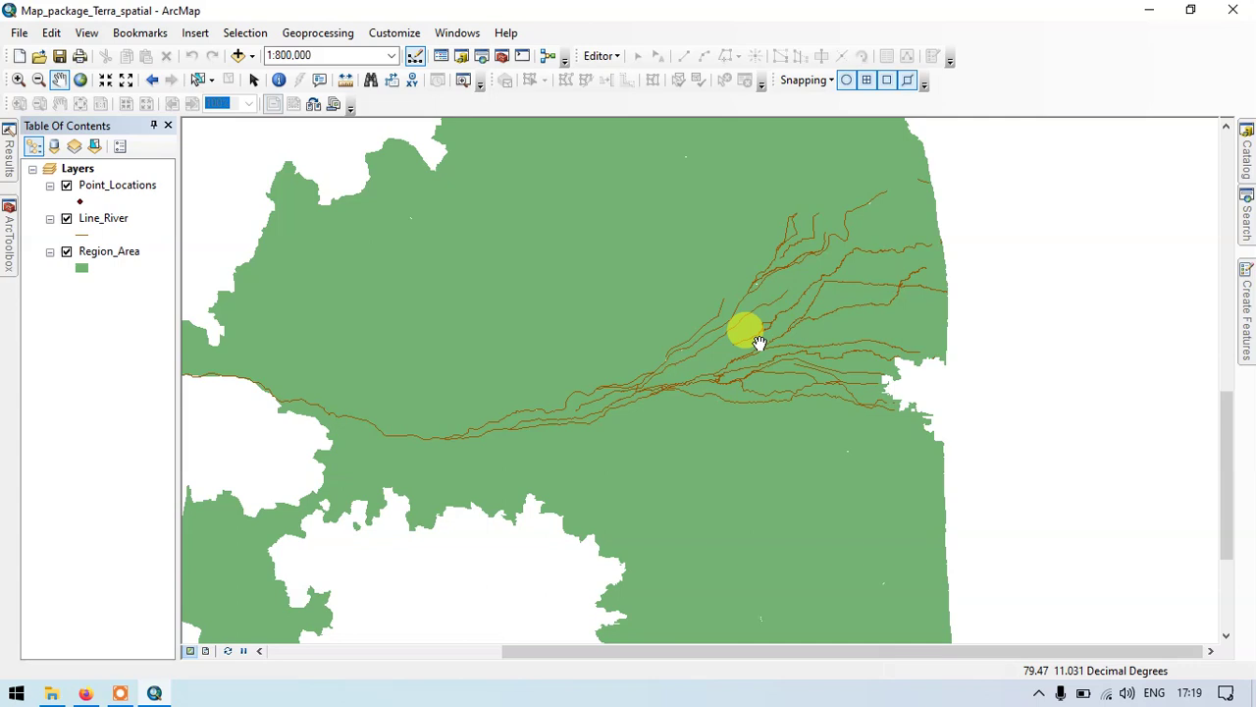